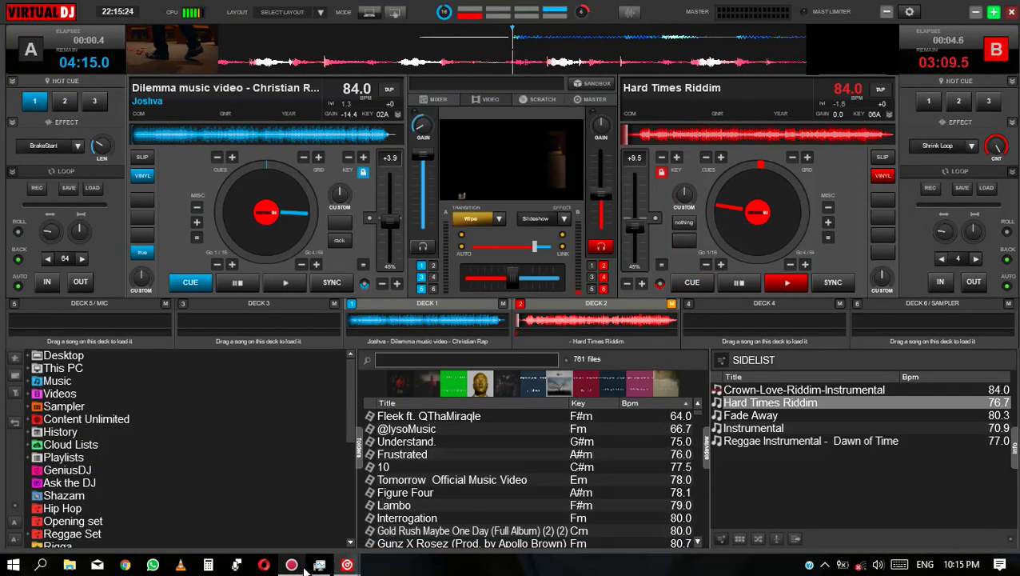
pyautogui.click(305, 569)
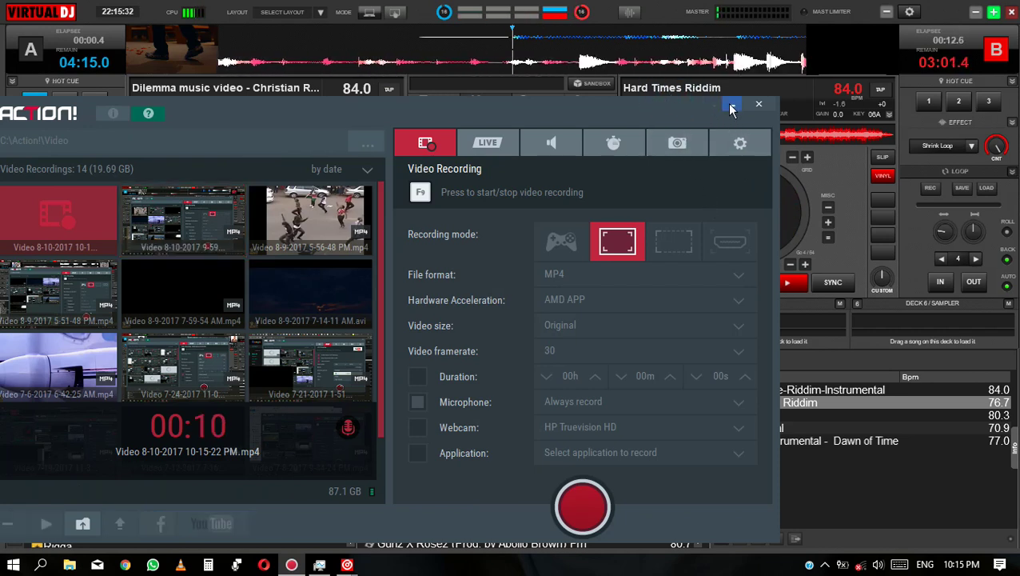
pyautogui.click(730, 107)
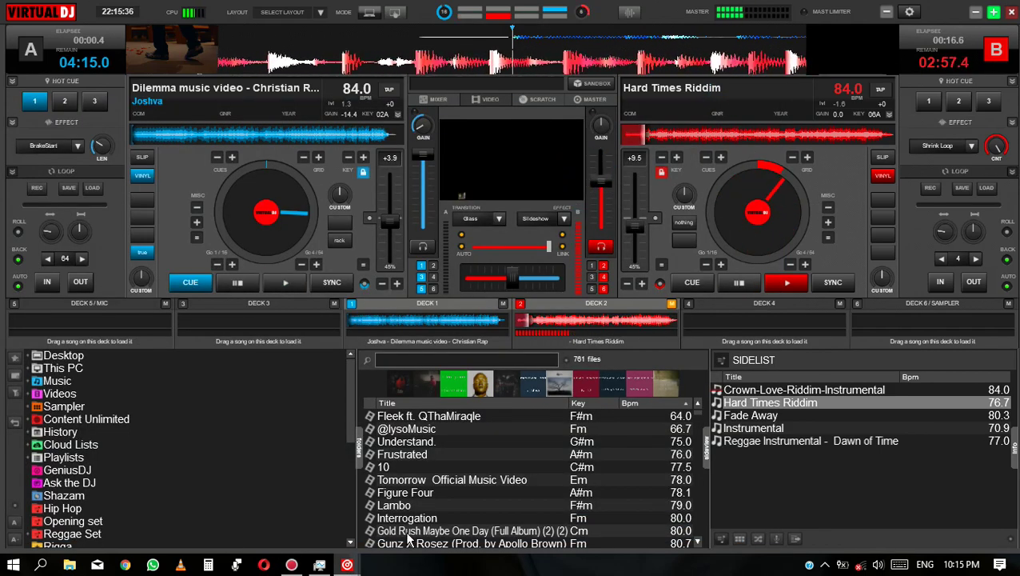
pyautogui.click(291, 564)
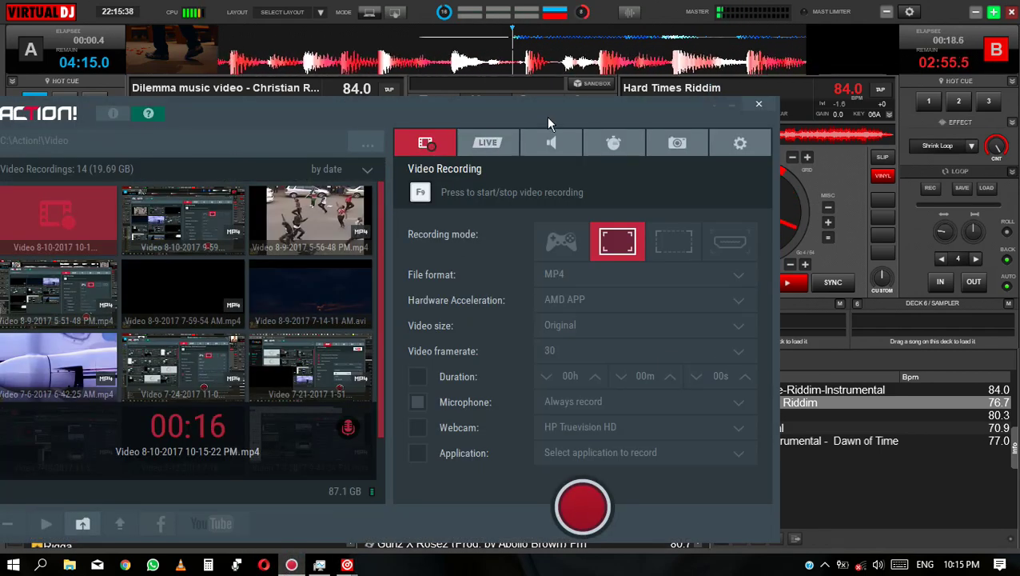
pyautogui.moveTo(546, 117); pyautogui.dragTo(655, 193)
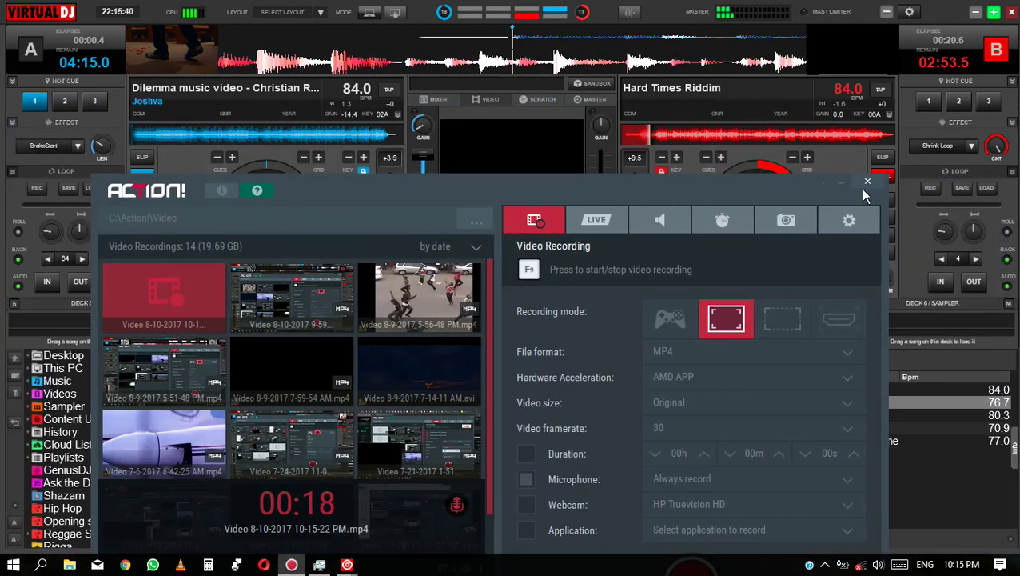
pyautogui.click(842, 181)
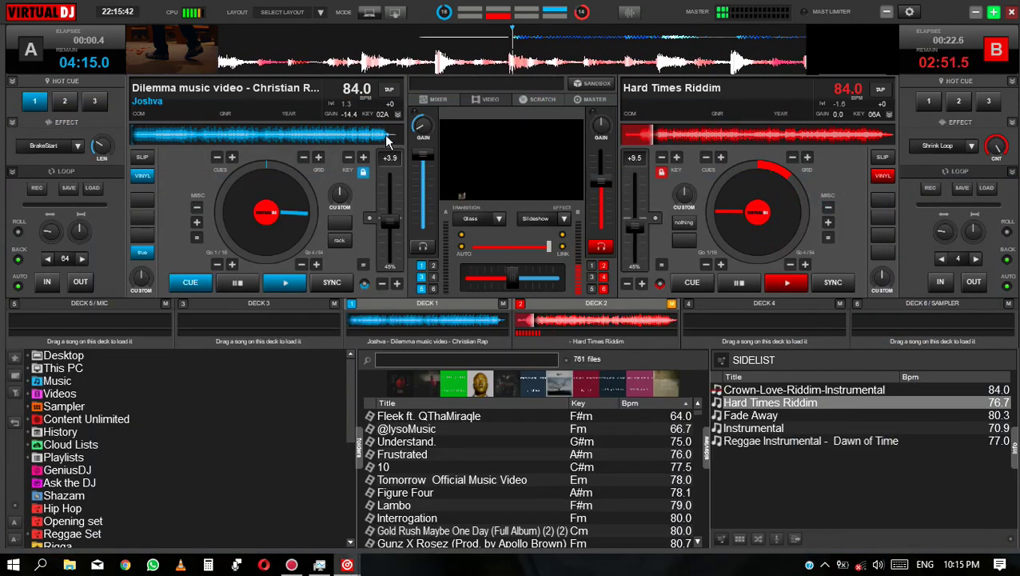
# Reset deck A's gain to its default and raise deck B's volume fader to full.
pyautogui.doubleClick(423, 128)
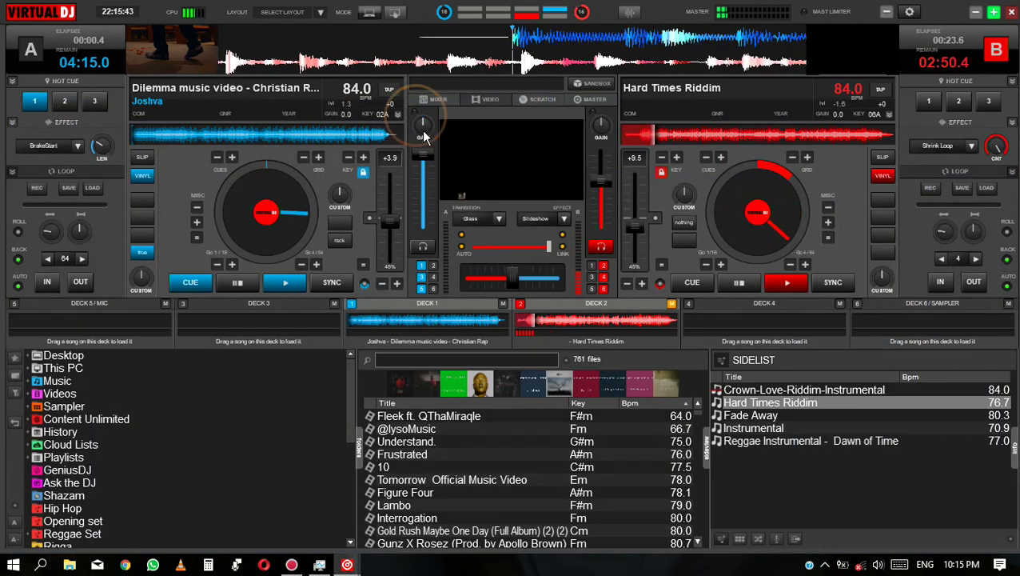
pyautogui.click(459, 99)
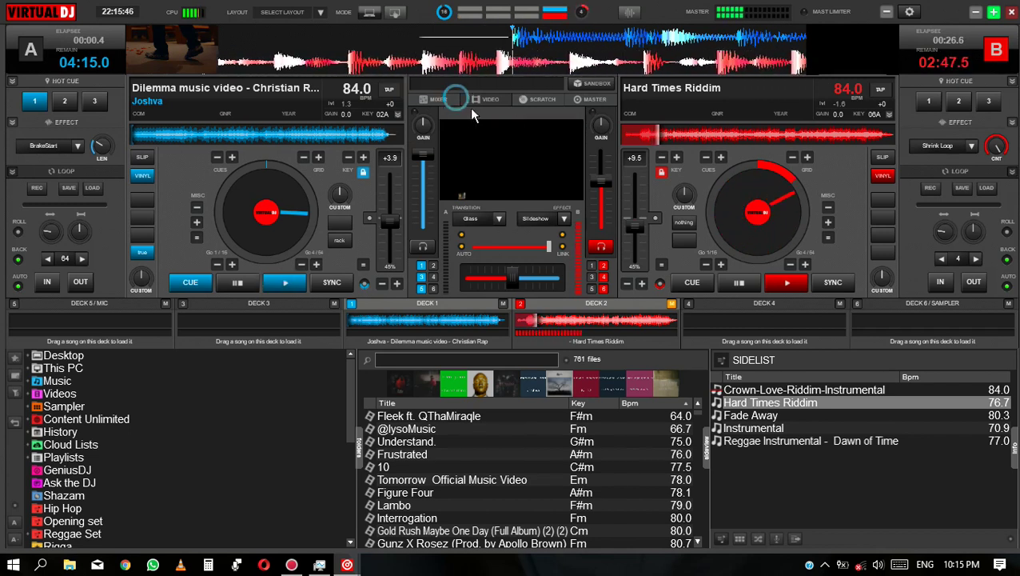
pyautogui.click(599, 158)
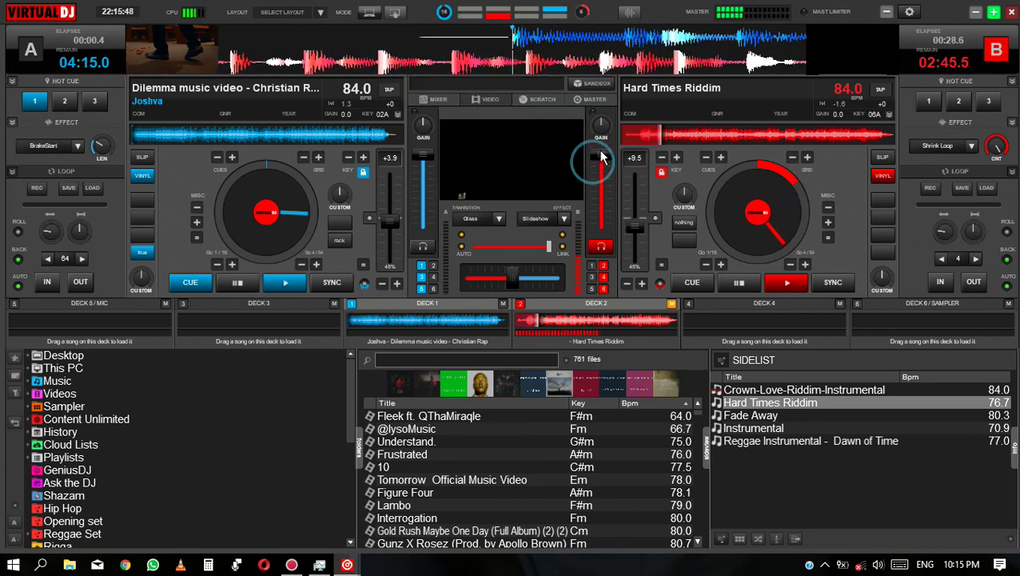
# Show all settings in the configuration's Options & Tweaks list.
pyautogui.click(909, 11)
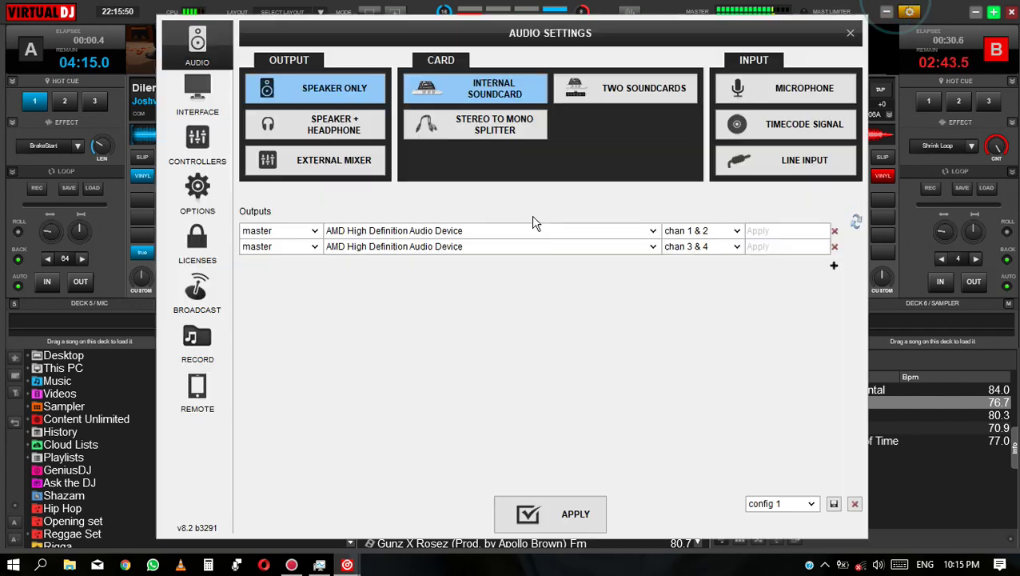
pyautogui.click(851, 32)
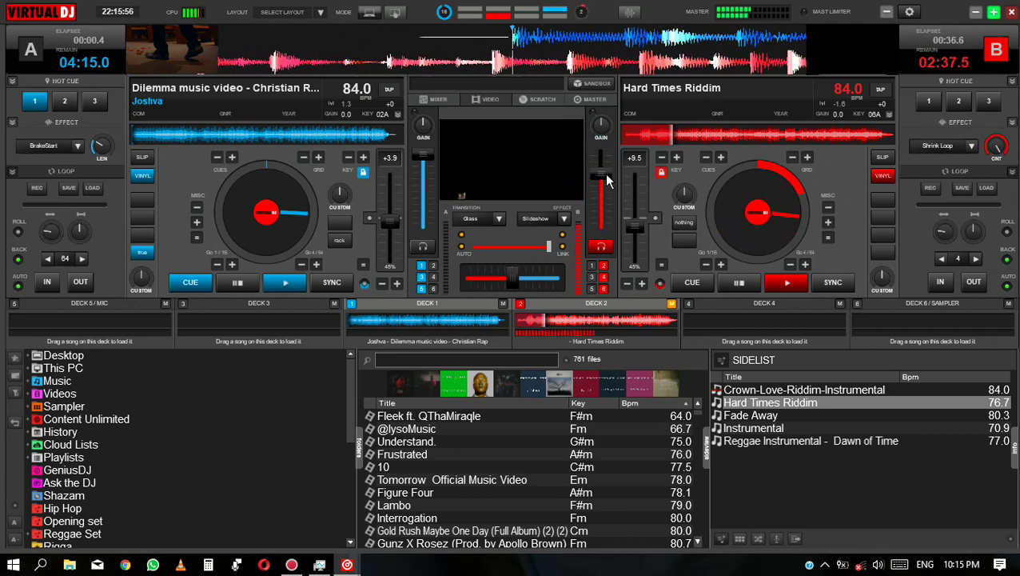
pyautogui.click(909, 12)
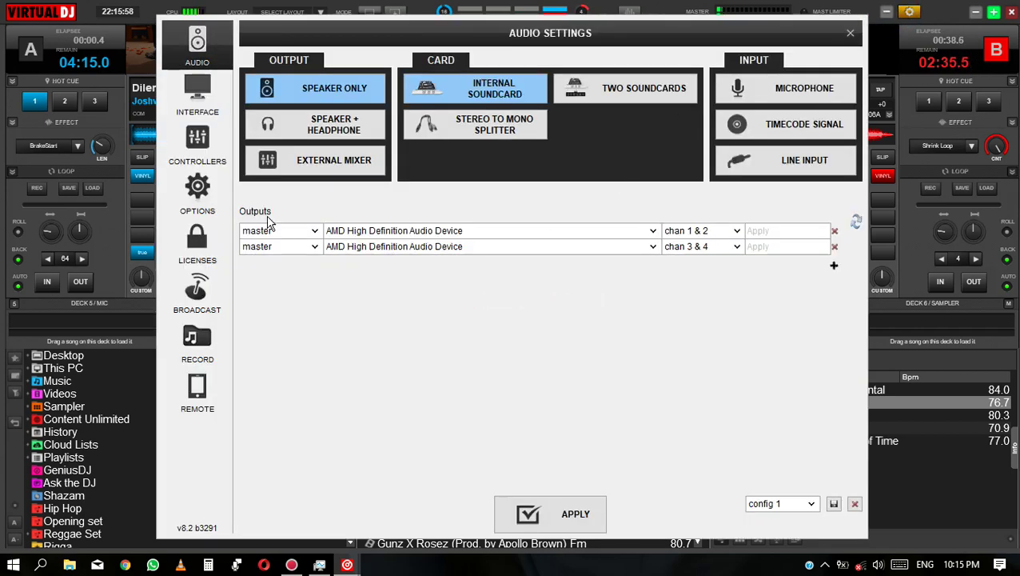
pyautogui.click(198, 210)
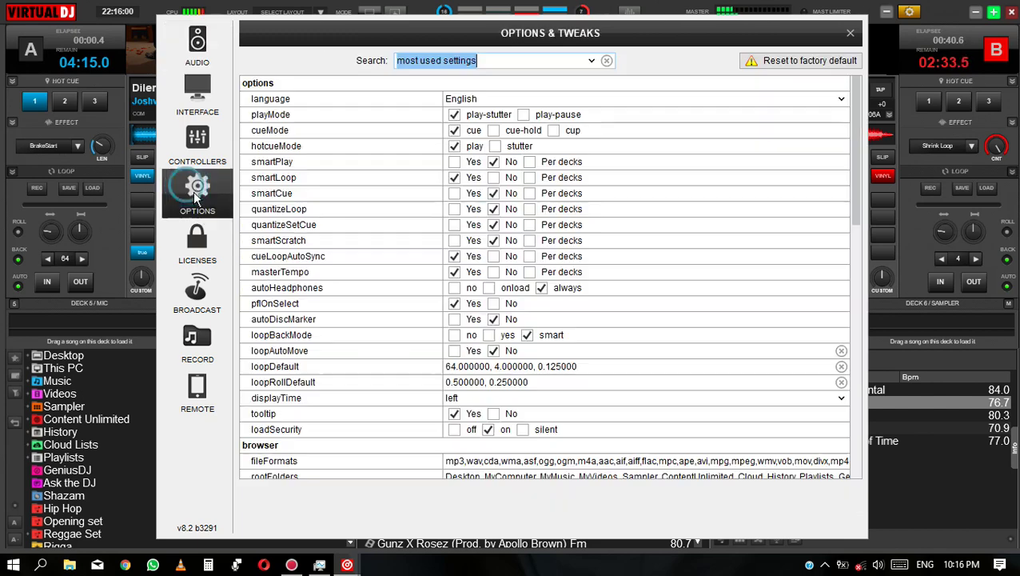
pyautogui.click(591, 62)
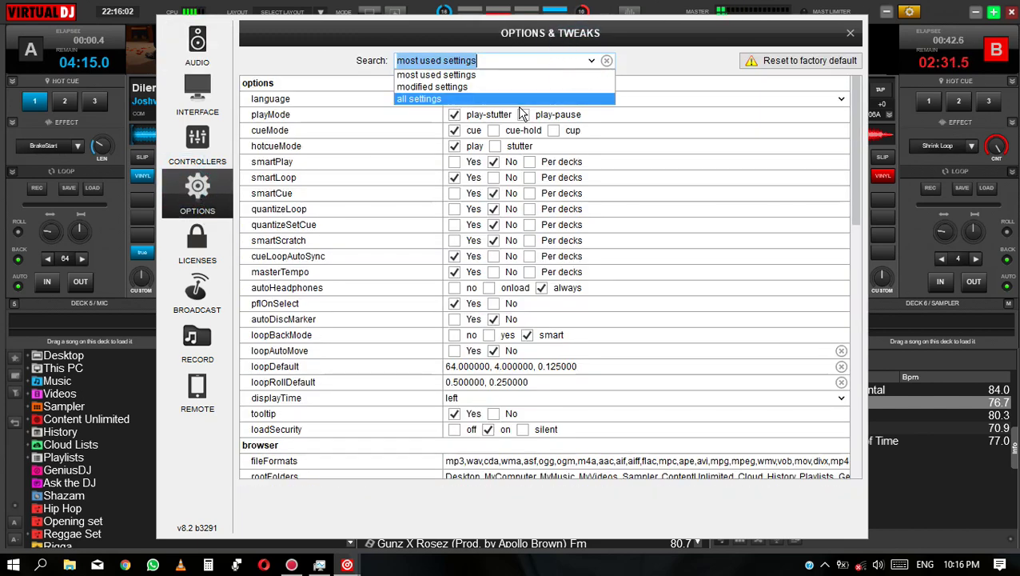
pyautogui.click(521, 99)
# Set the videoAudioOnlyVisualisation option to Slideshow and close the settings.
pyautogui.scroll(-15, 612, 191)
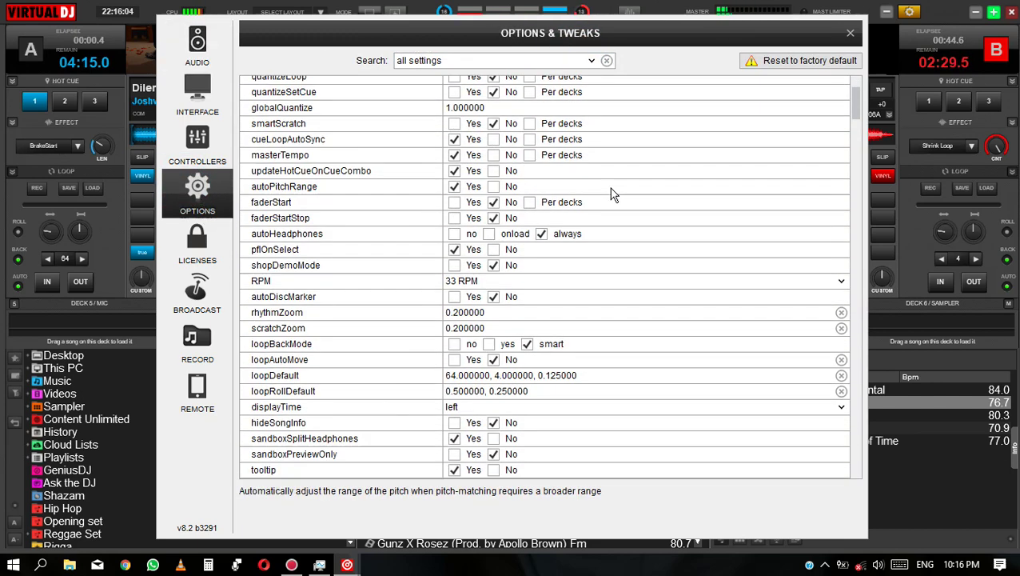
pyautogui.scroll(-2, 623, 185)
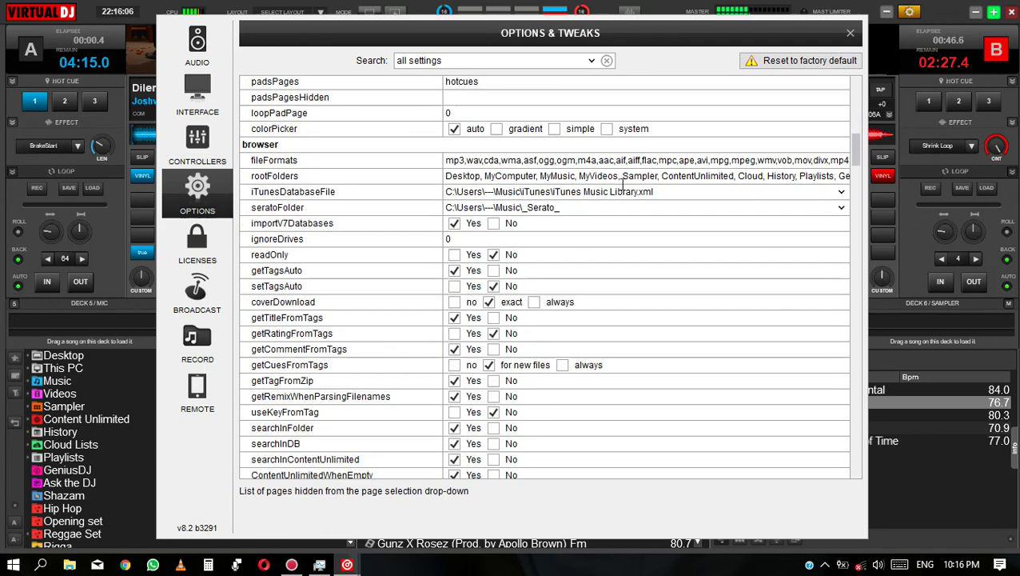
pyautogui.scroll(-3, 625, 186)
pyautogui.scroll(-3, 630, 186)
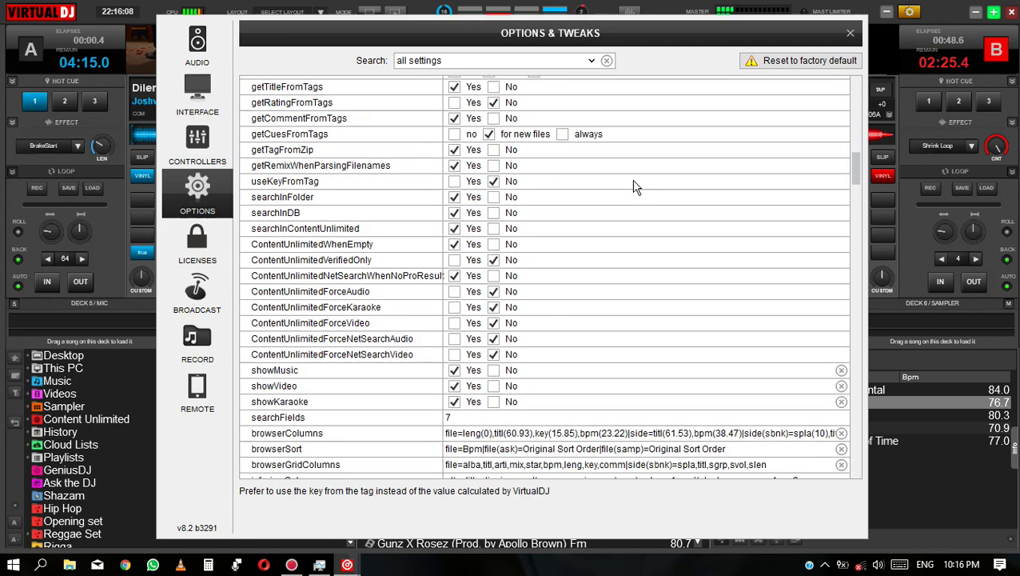
pyautogui.scroll(2, 633, 187)
pyautogui.scroll(-12, 636, 186)
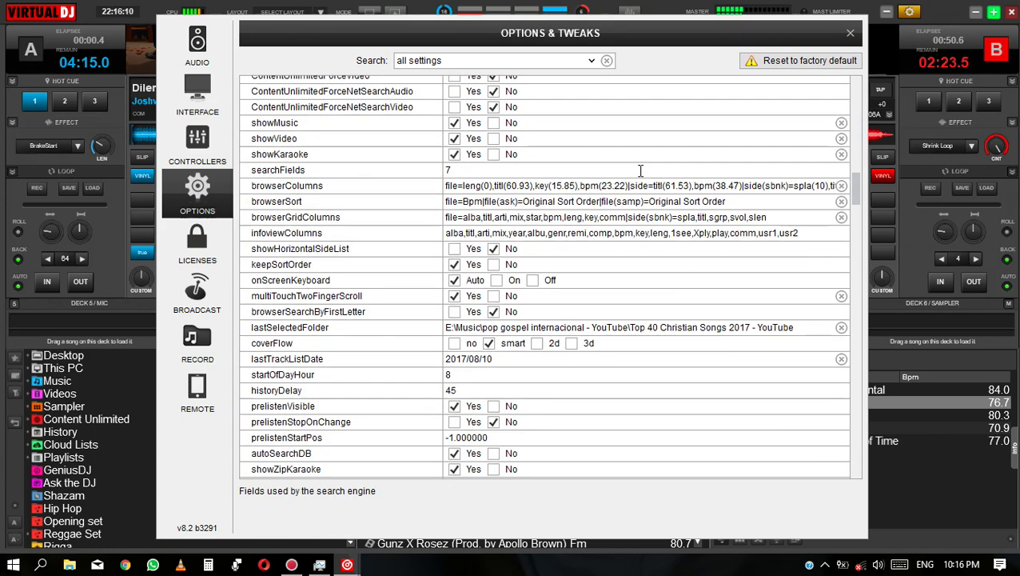
pyautogui.scroll(-8, 638, 186)
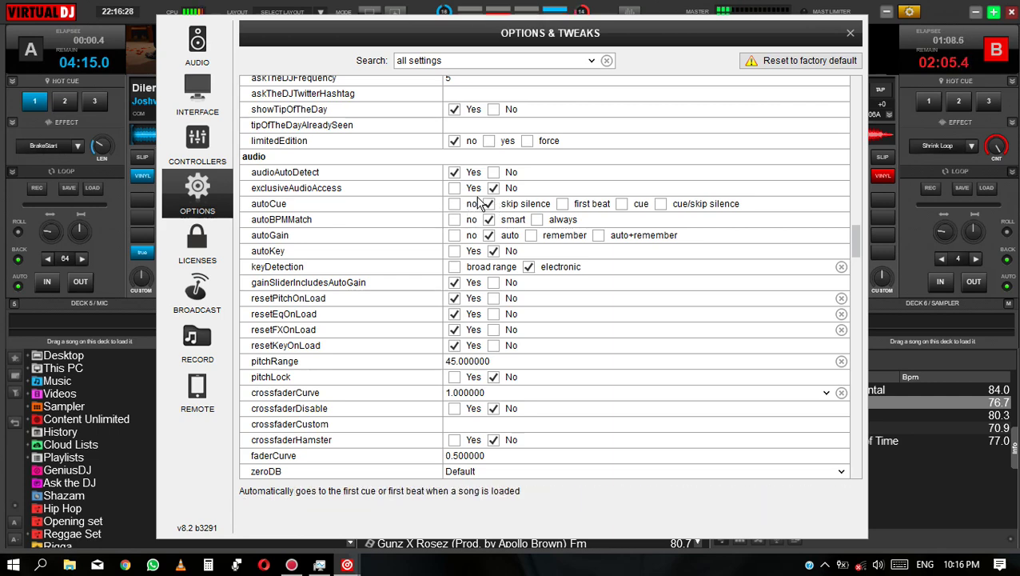
pyautogui.scroll(-3, 475, 268)
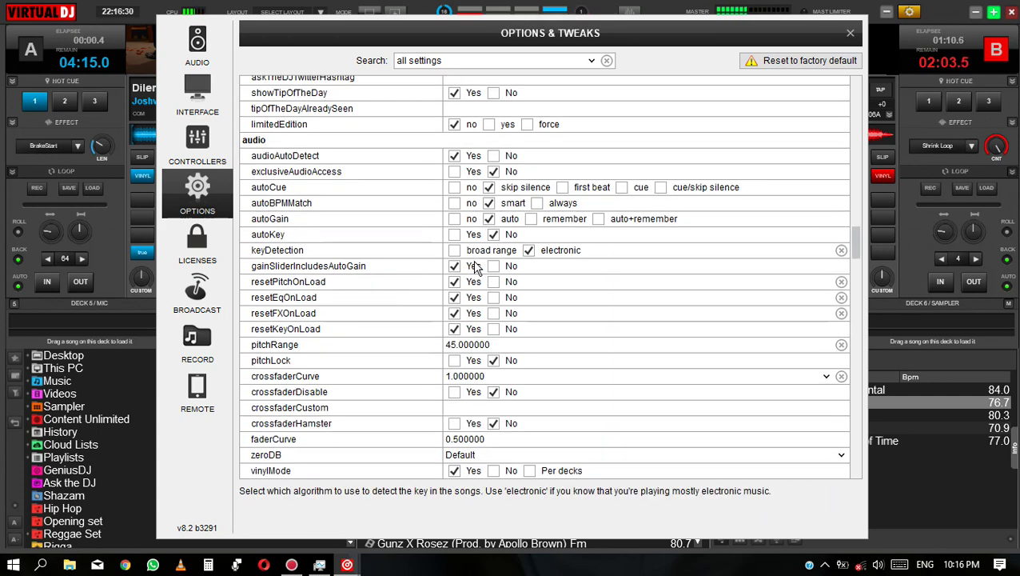
pyautogui.scroll(-7, 550, 233)
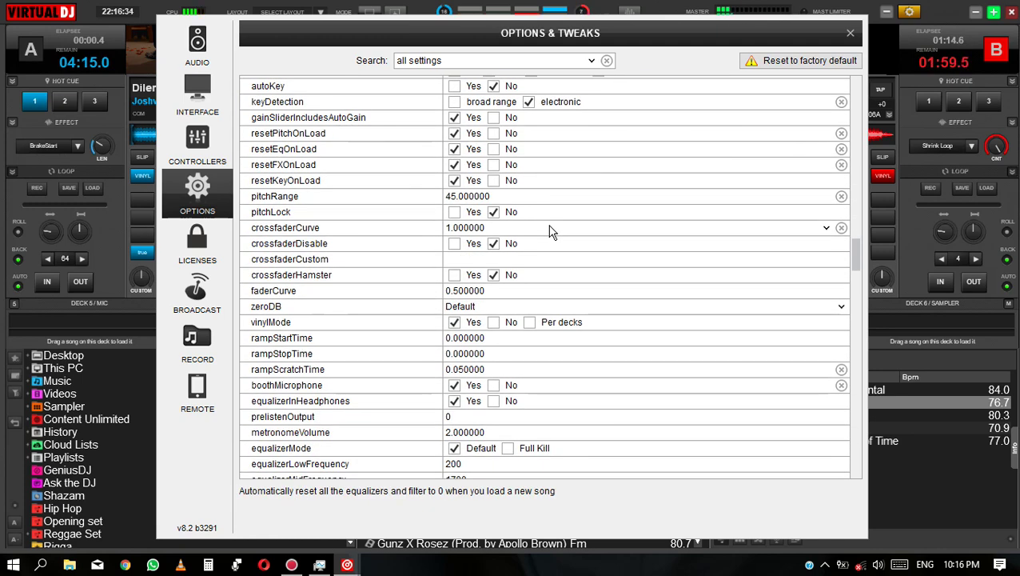
pyautogui.scroll(-7, 550, 233)
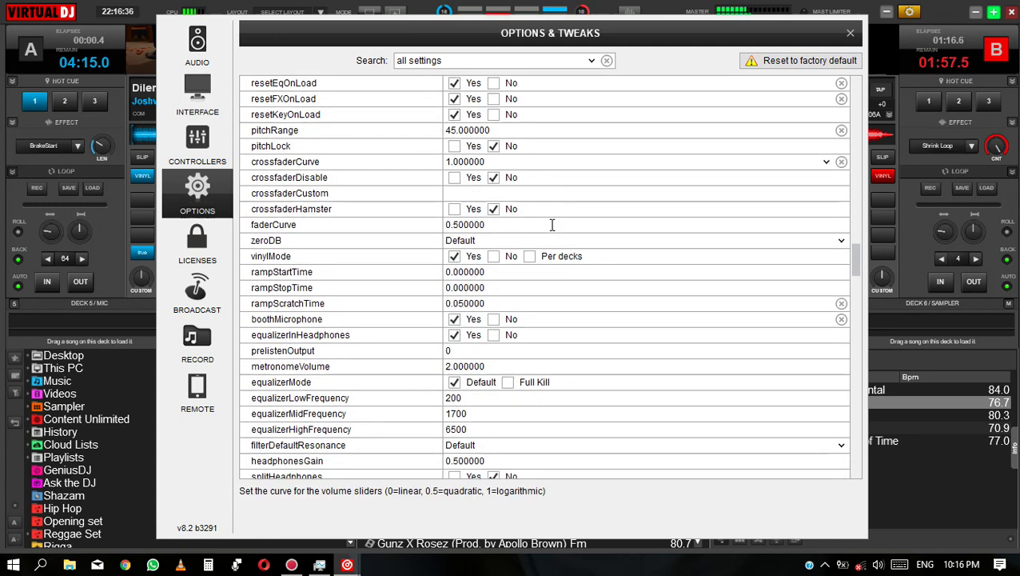
pyautogui.scroll(-6, 552, 225)
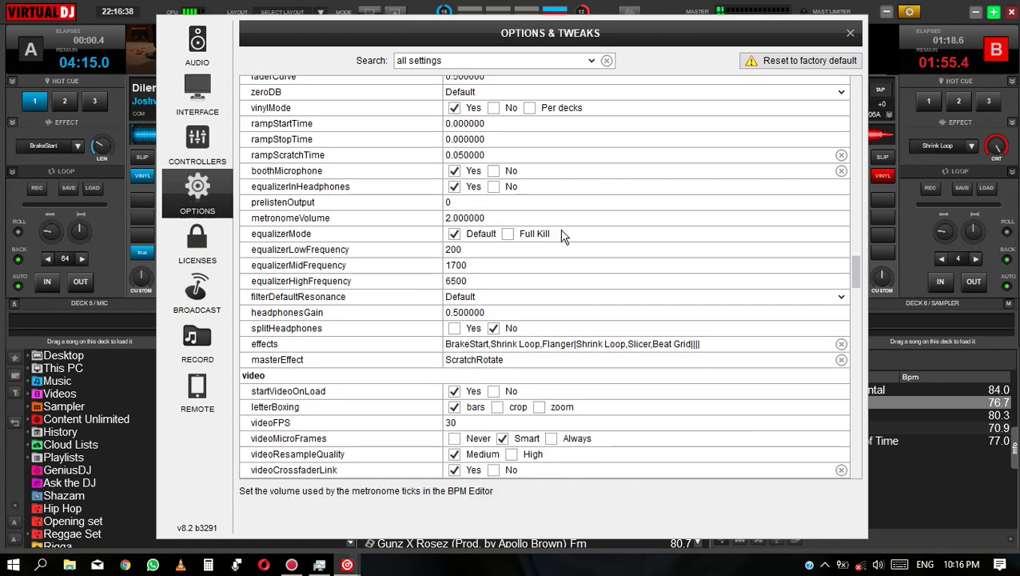
pyautogui.scroll(-10, 580, 302)
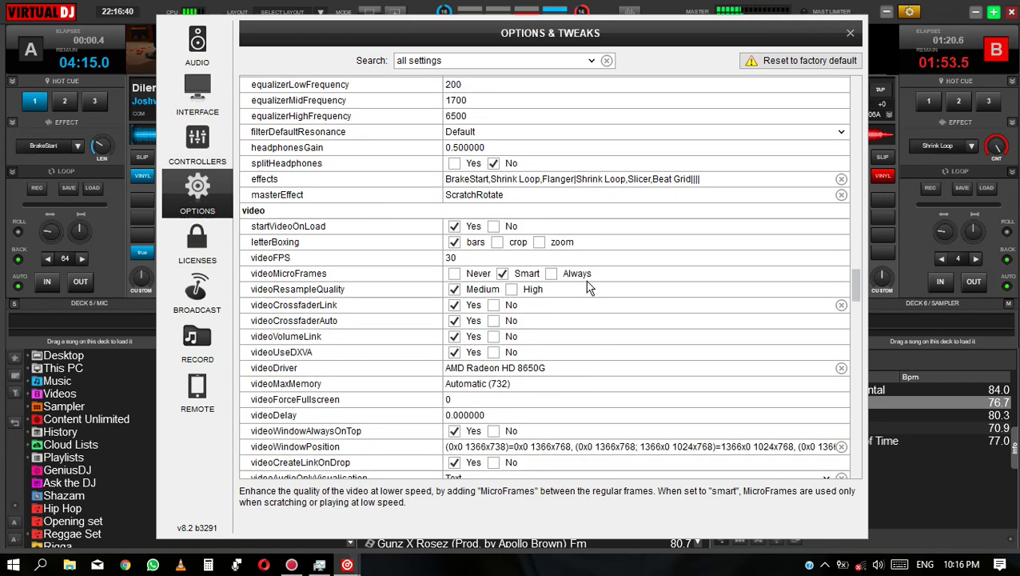
pyautogui.scroll(-1, 589, 288)
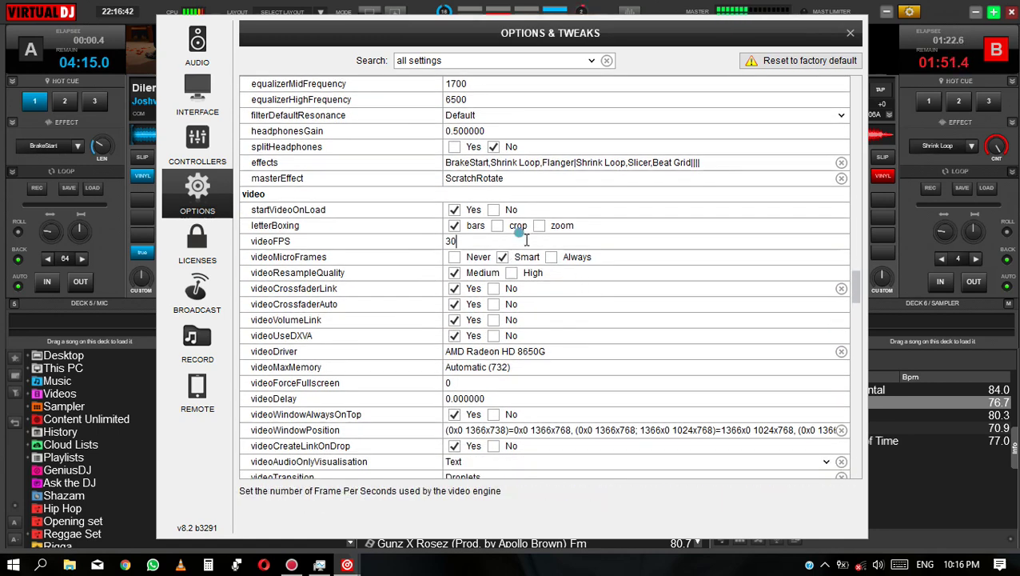
pyautogui.scroll(-5, 732, 269)
pyautogui.scroll(-8, 729, 270)
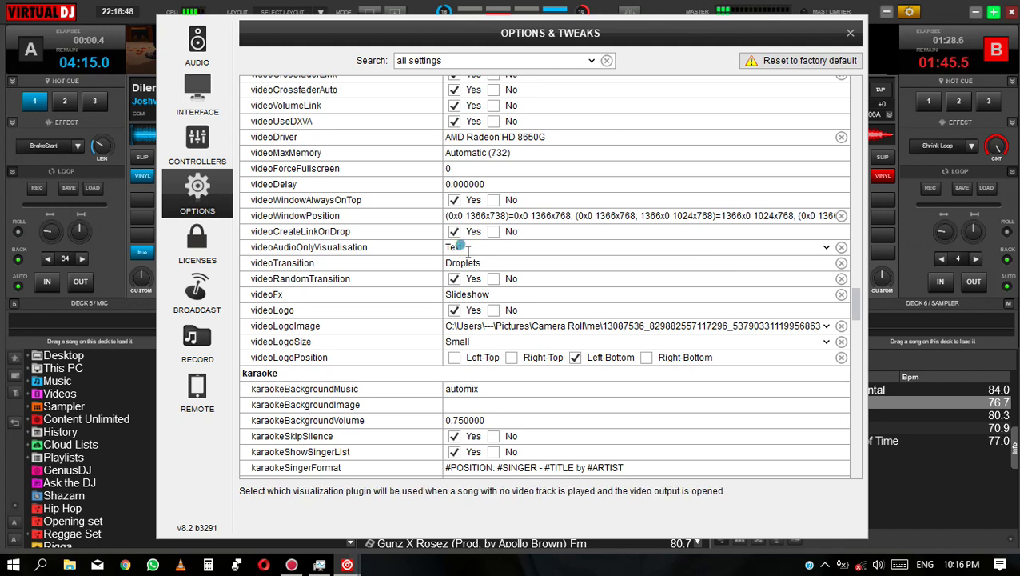
pyautogui.click(827, 248)
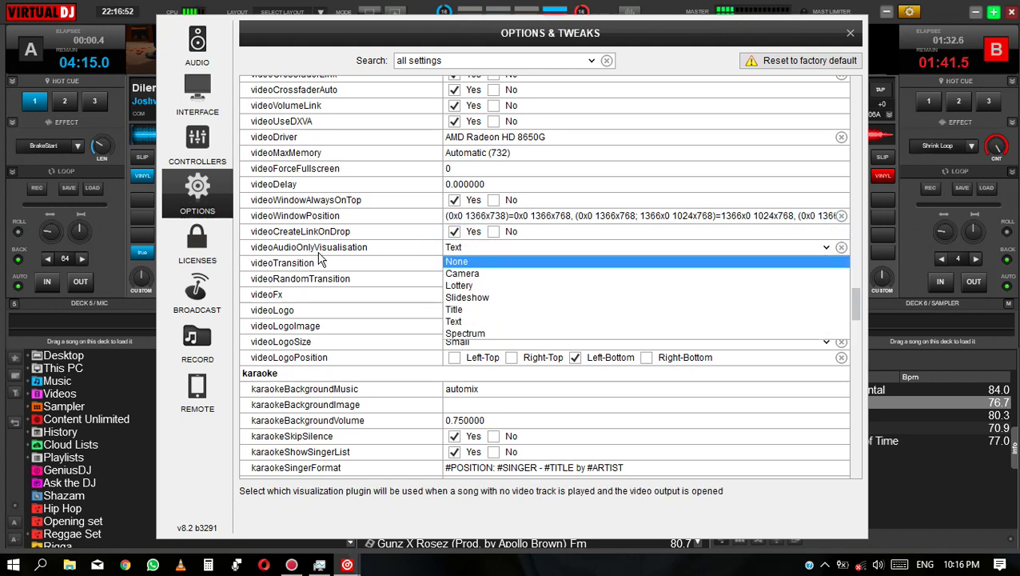
pyautogui.click(460, 298)
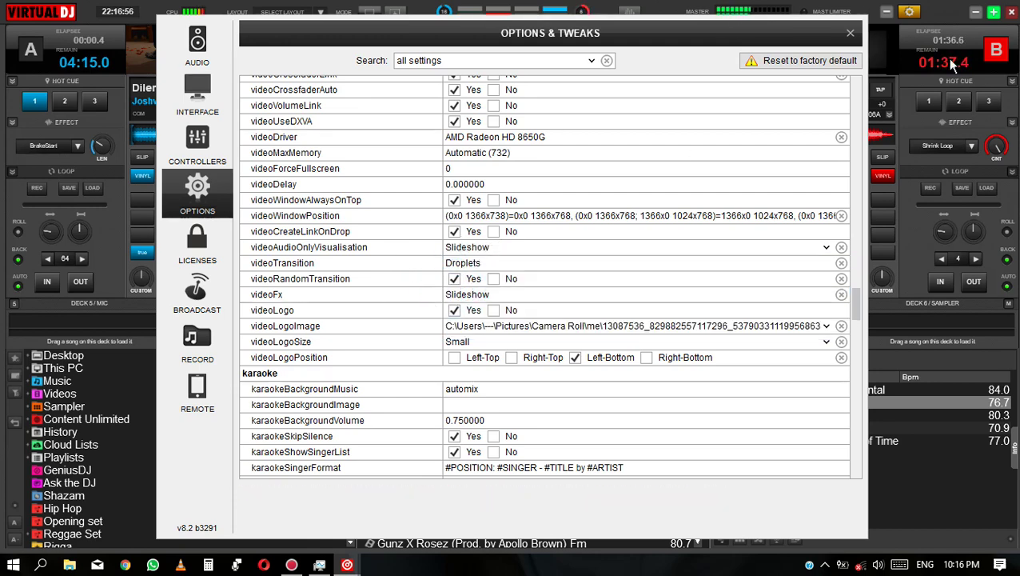
pyautogui.click(850, 33)
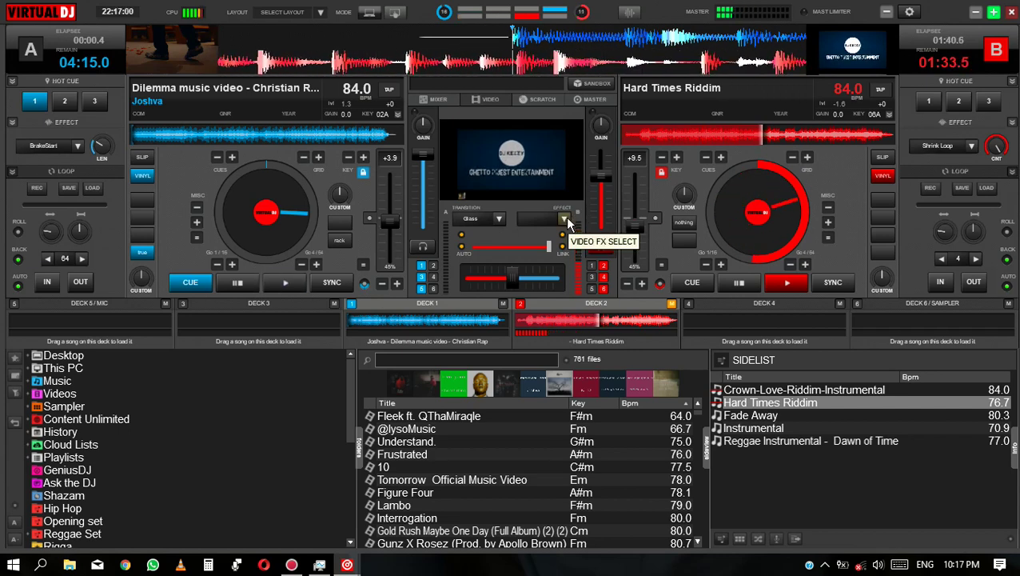
# Look through the master video effects and their Visualisations group without choosing an effect.
pyautogui.click(567, 221)
pyautogui.click(596, 424)
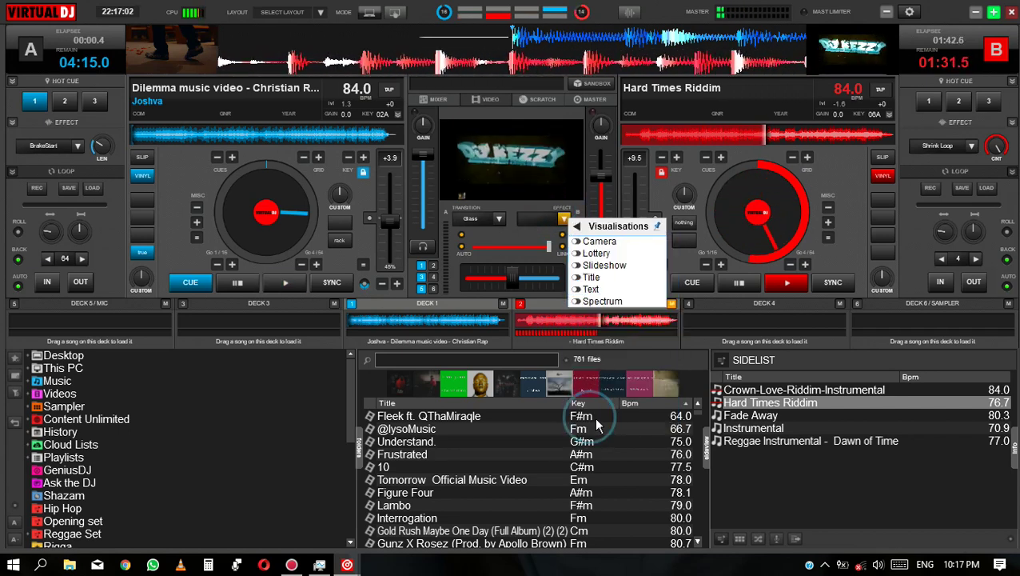
pyautogui.click(559, 220)
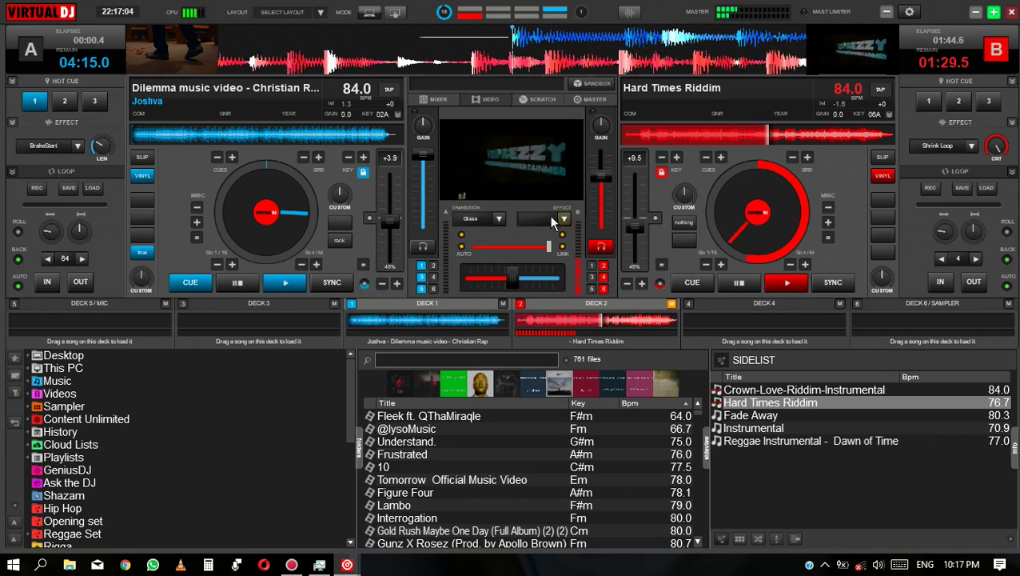
pyautogui.click(555, 223)
pyautogui.click(563, 218)
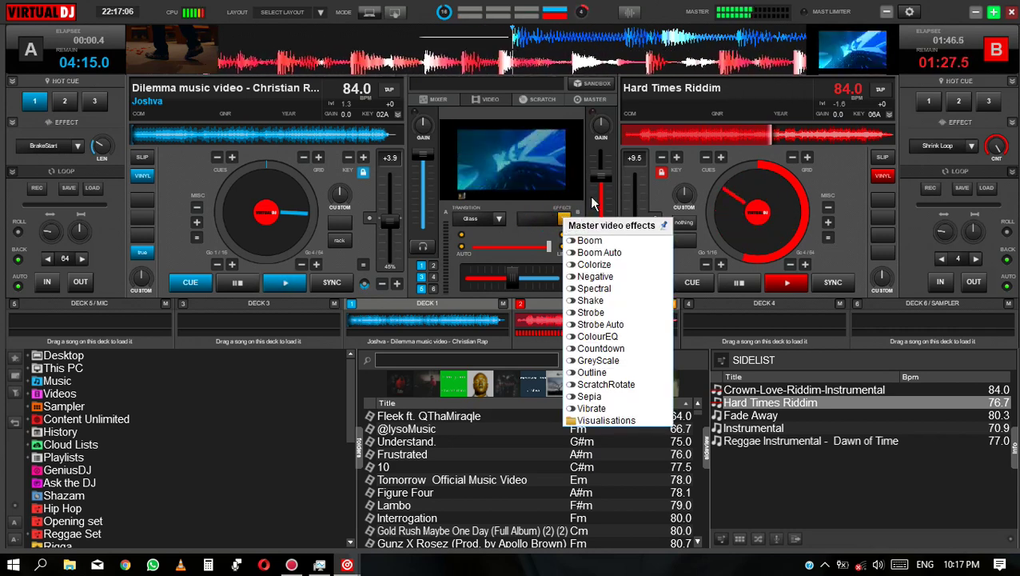
pyautogui.click(588, 202)
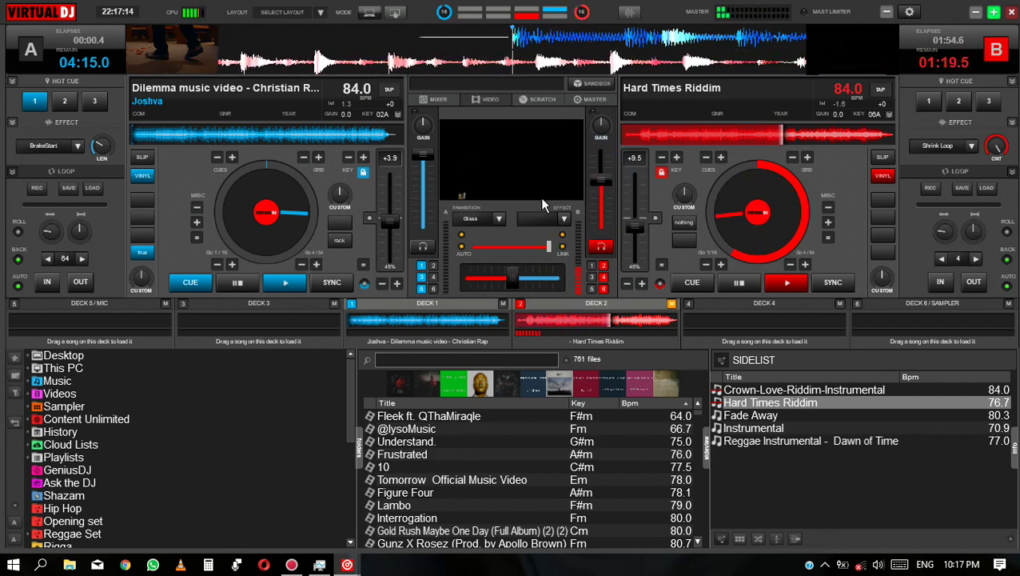
# Set the display projection to PC screen only and move the floating video output window over the browser's folder list.
pyautogui.press('super+p')
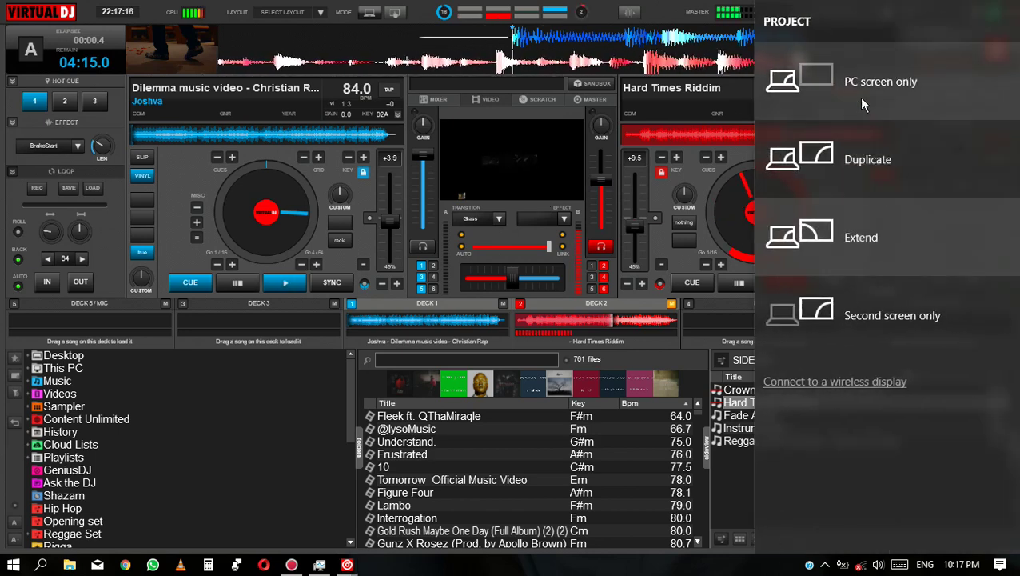
pyautogui.click(802, 95)
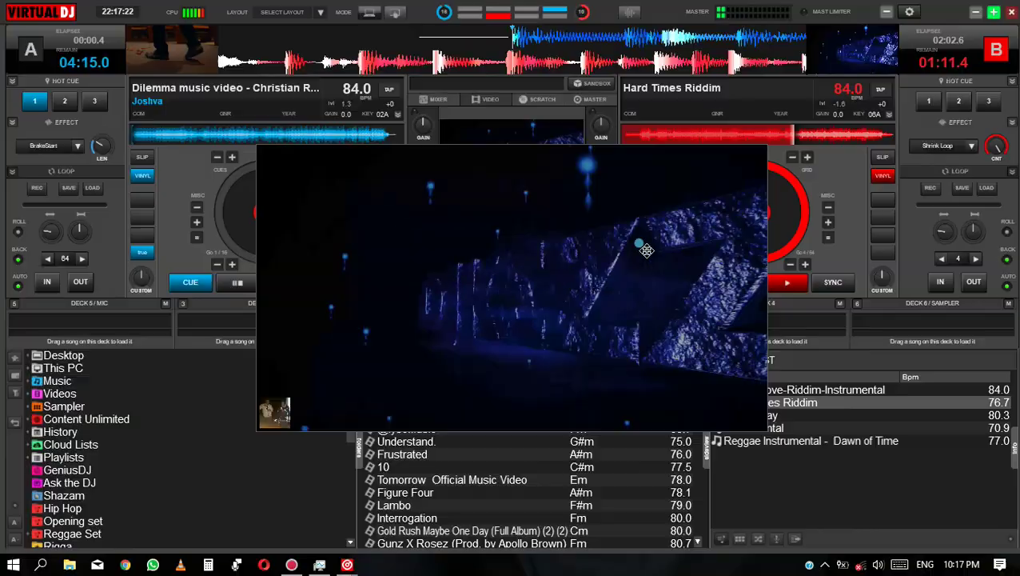
pyautogui.moveTo(596, 255); pyautogui.dragTo(338, 363)
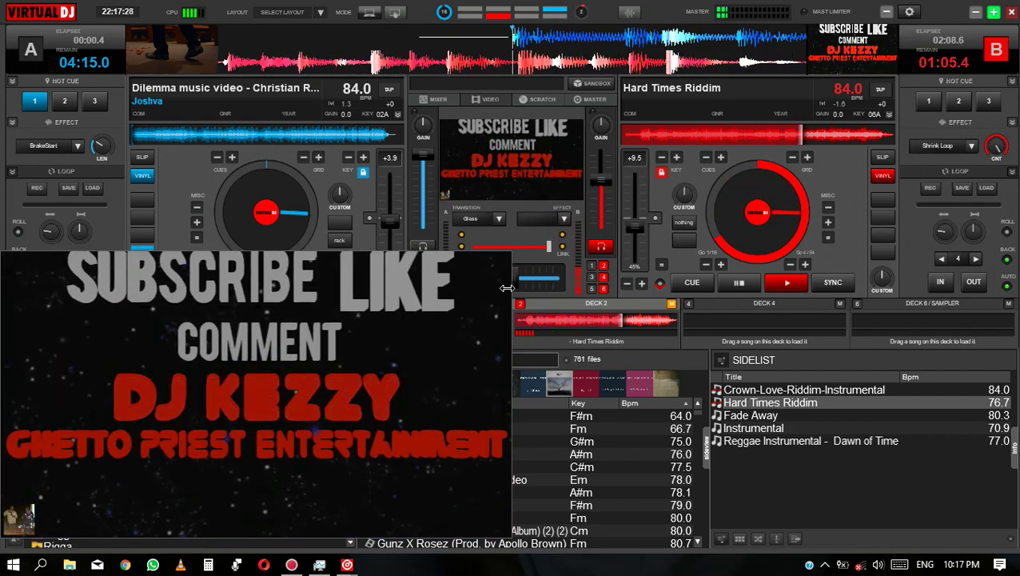
# Shrink the video output window and switch playback from Hard Times Riddim on deck B to the Dilemma music video on deck A.
pyautogui.moveTo(511, 273); pyautogui.dragTo(365, 313)
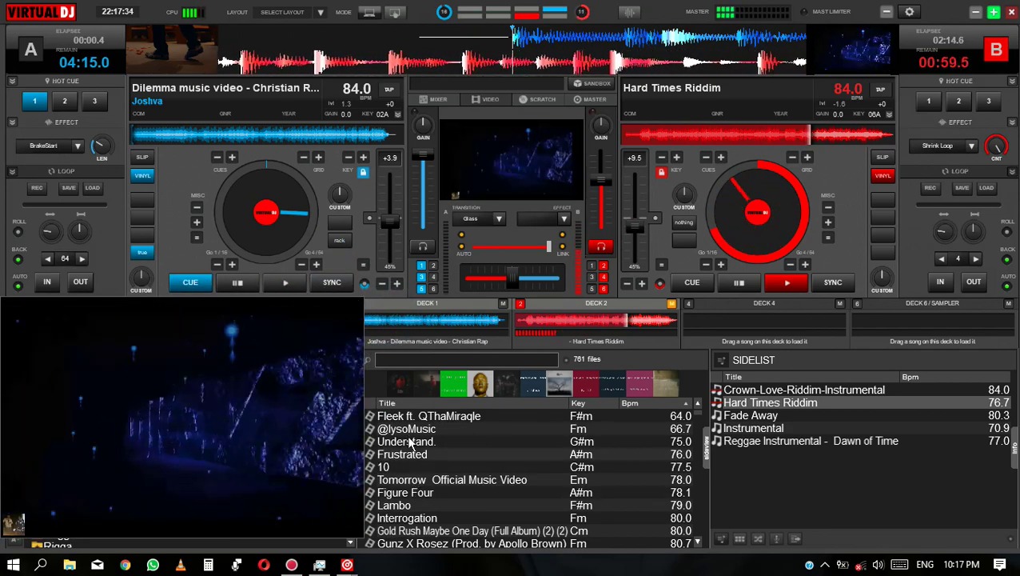
pyautogui.click(283, 283)
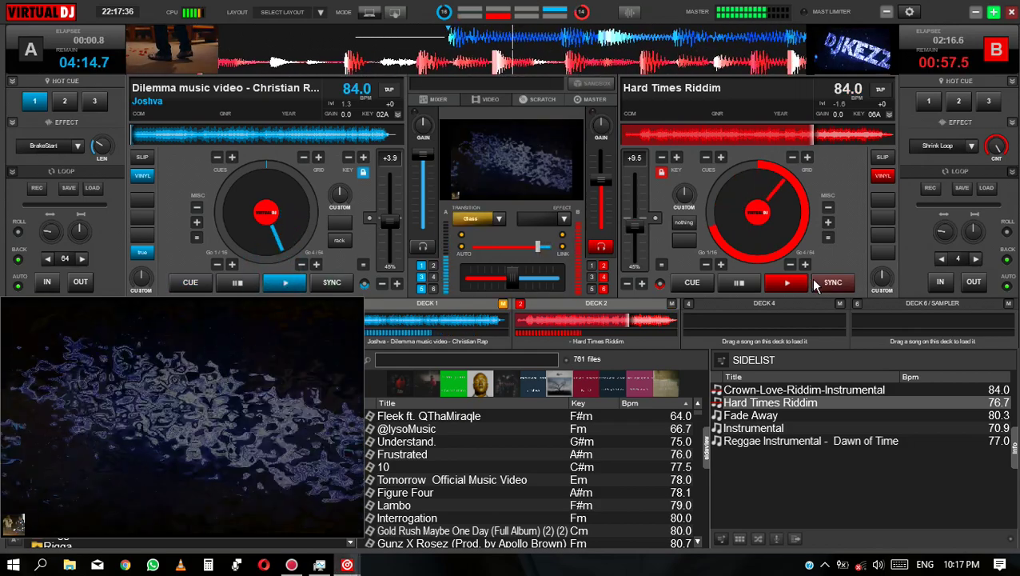
pyautogui.click(694, 283)
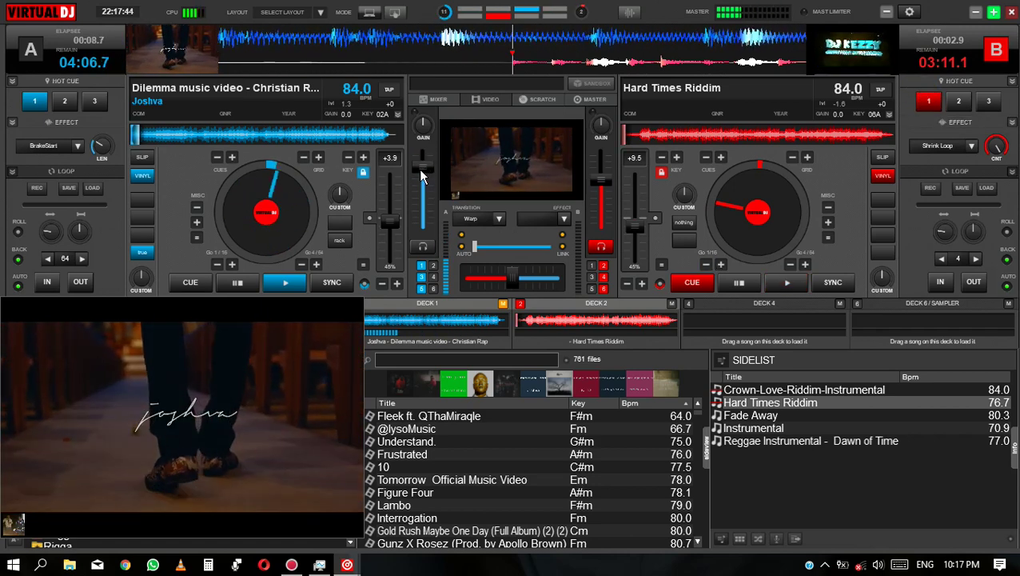
# Lower deck A's gain to about -2.7 and switch playback back to Hard Times Riddim, returning deck A to its cue point.
pyautogui.moveTo(428, 128); pyautogui.dragTo(417, 121)
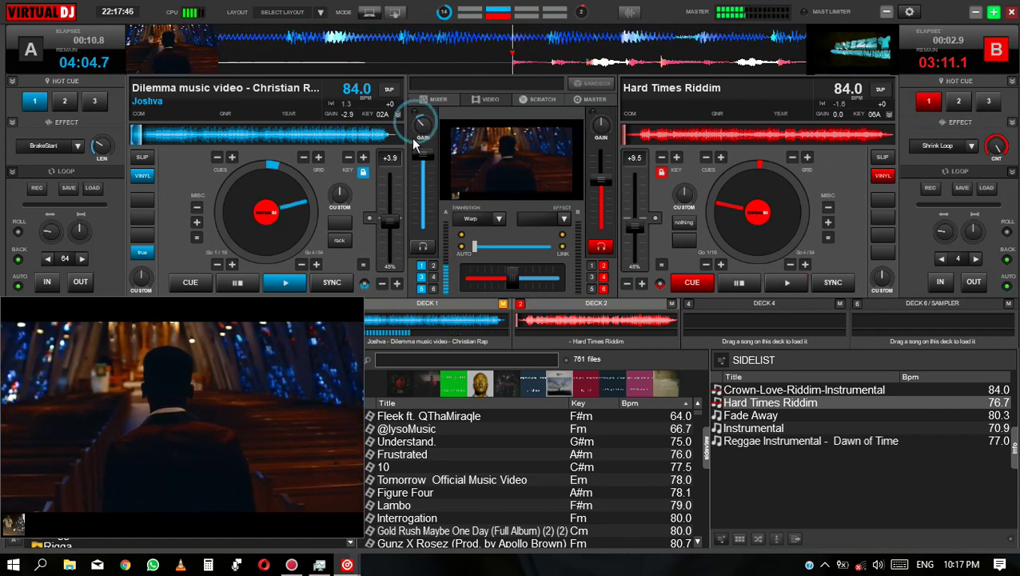
pyautogui.click(789, 284)
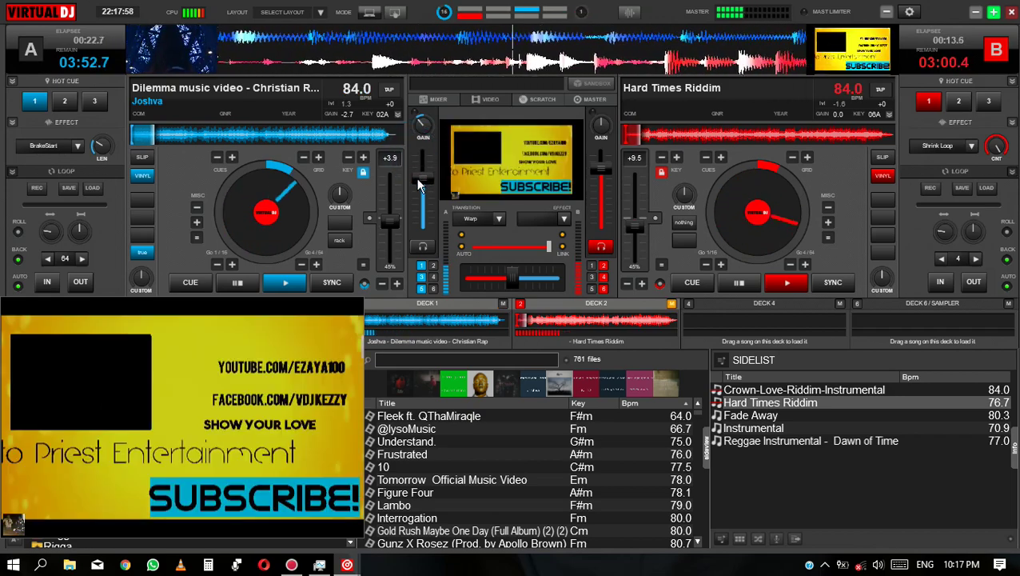
pyautogui.click(189, 279)
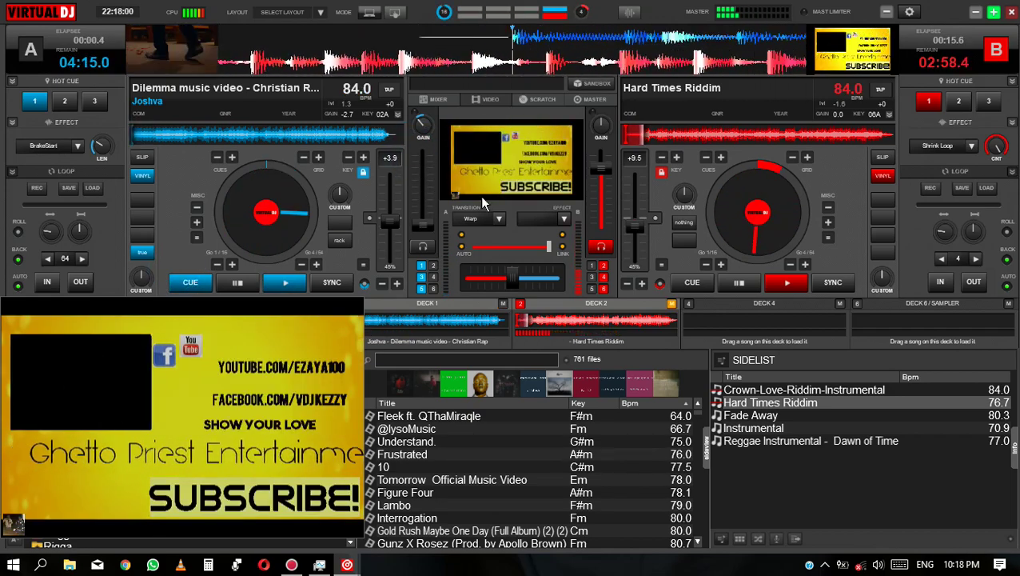
# Raise both decks' volume faders to full and lower deck B's gain to about -10.5.
pyautogui.moveTo(419, 210); pyautogui.dragTo(564, 128)
pyautogui.moveTo(600, 170); pyautogui.dragTo(599, 192)
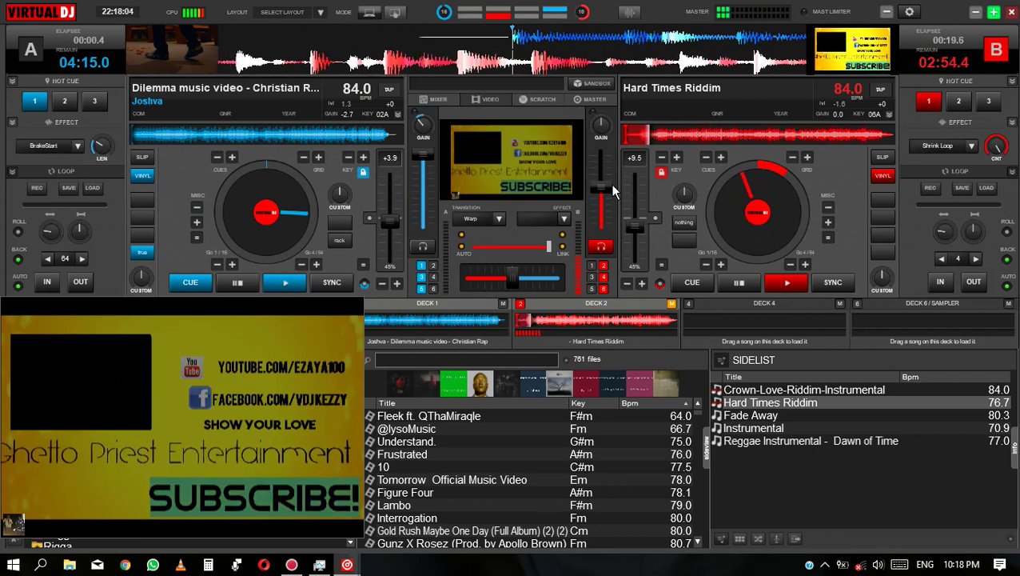
pyautogui.moveTo(612, 191); pyautogui.dragTo(612, 112)
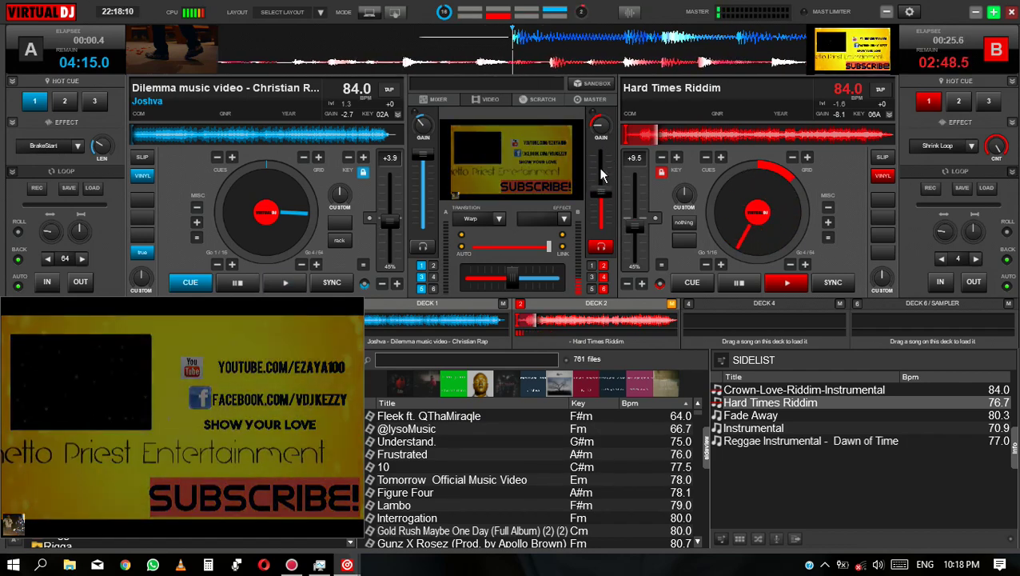
pyautogui.moveTo(603, 193); pyautogui.dragTo(604, 141)
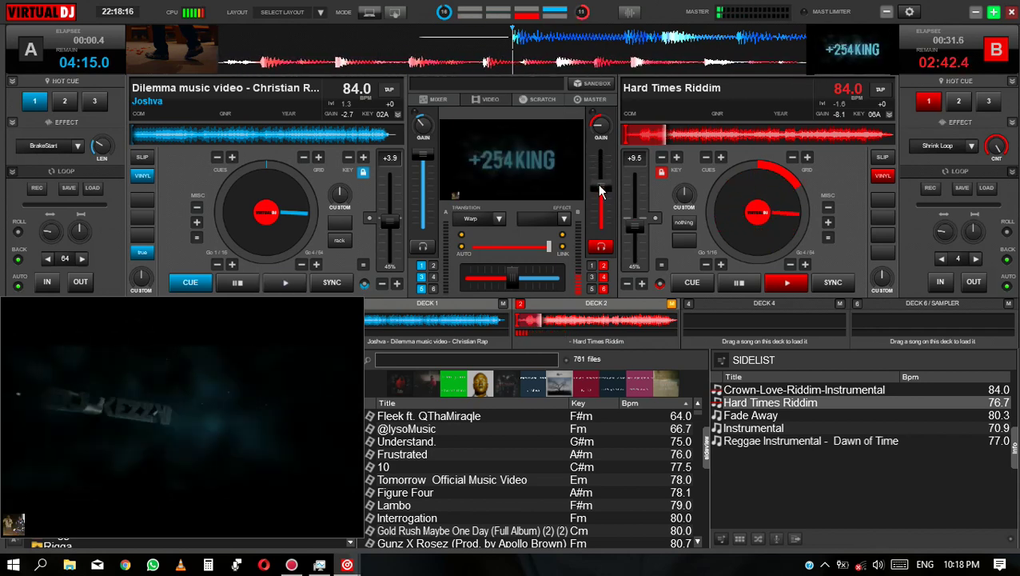
pyautogui.moveTo(602, 191); pyautogui.dragTo(608, 144)
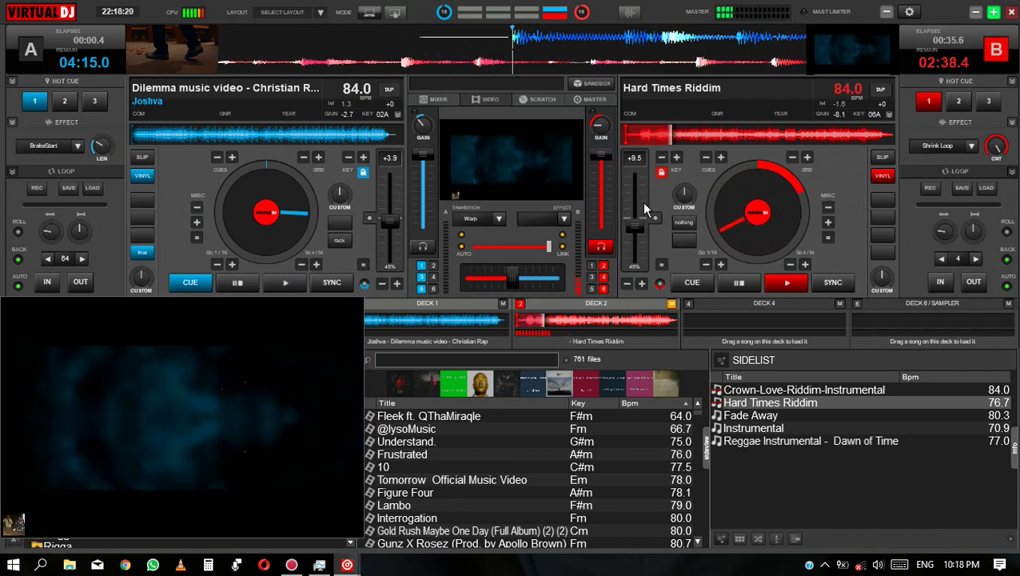
pyautogui.moveTo(596, 120); pyautogui.dragTo(601, 138)
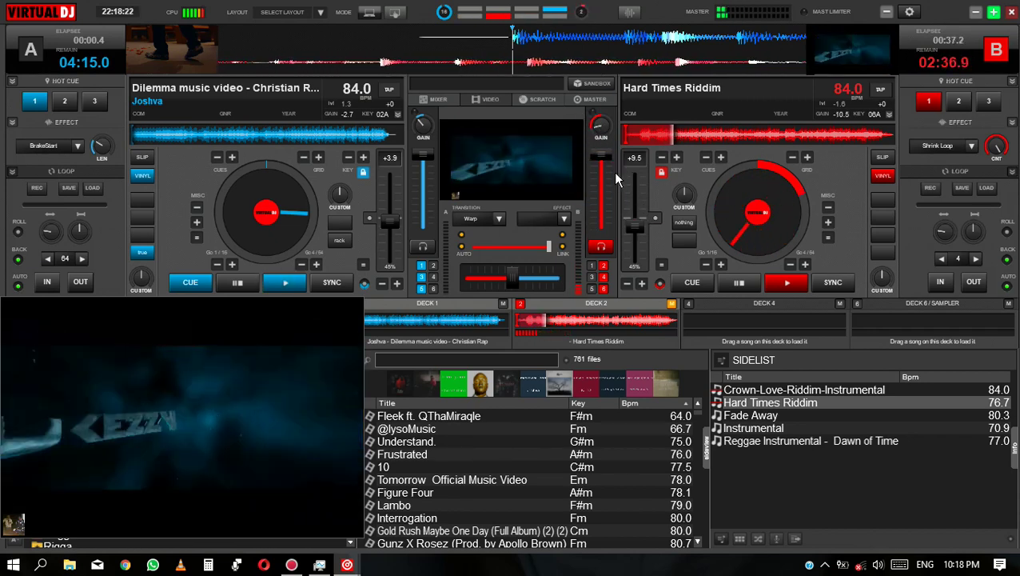
# Choose Slideshow from the Visualisations group as the master video effect.
pyautogui.click(564, 219)
pyautogui.click(542, 227)
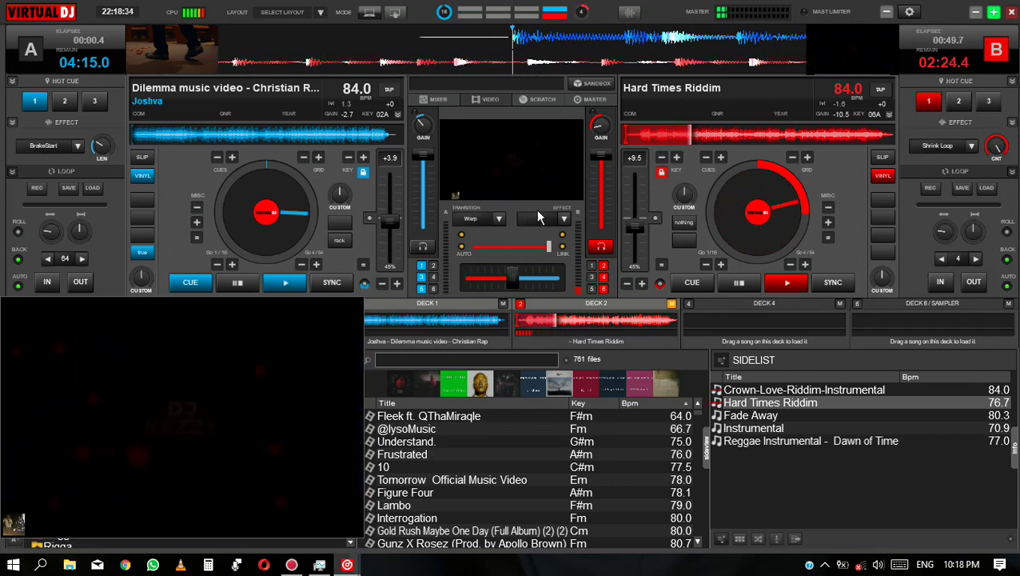
pyautogui.click(565, 219)
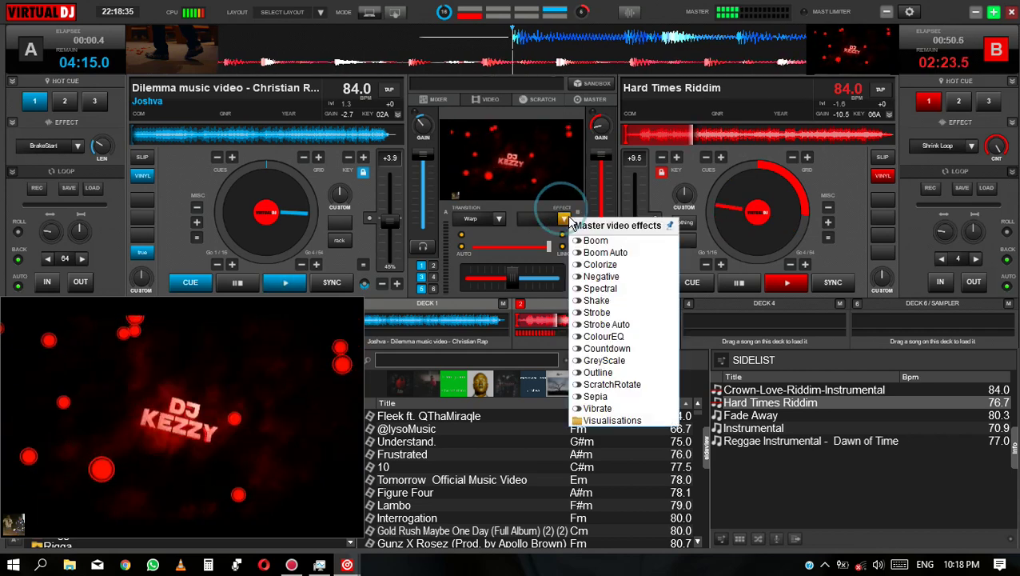
pyautogui.click(632, 422)
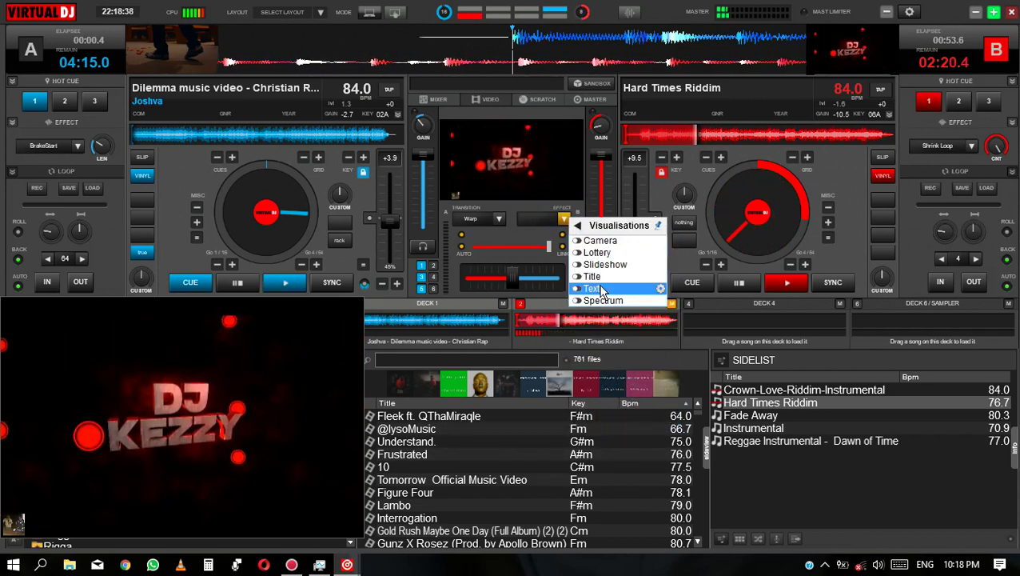
pyautogui.click(614, 266)
pyautogui.click(616, 265)
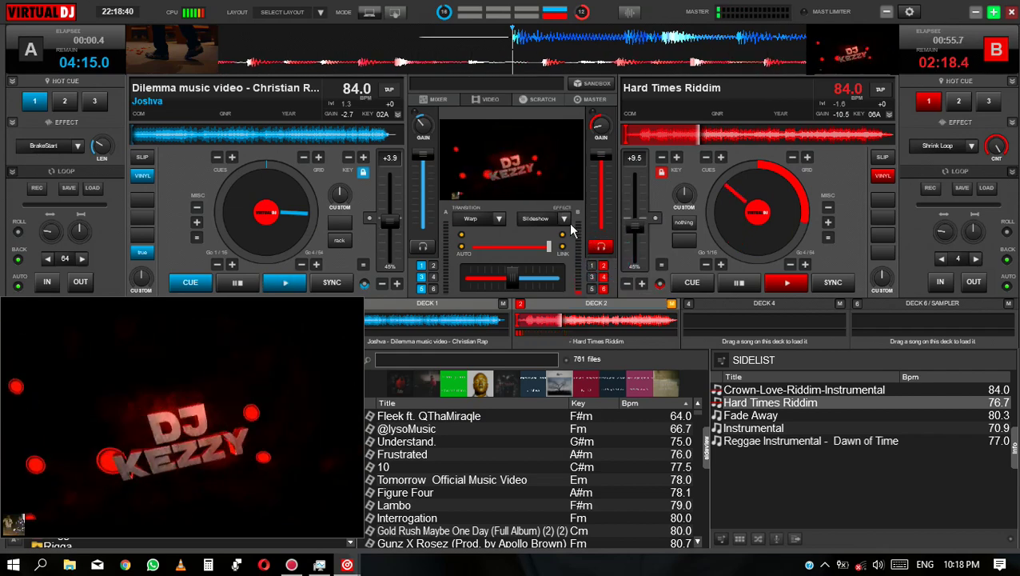
# Turn off Shuffle in the Slideshow effect's settings and use the AVI folder under Any Video Converter Ultimate as the slideshow folder.
pyautogui.click(564, 218)
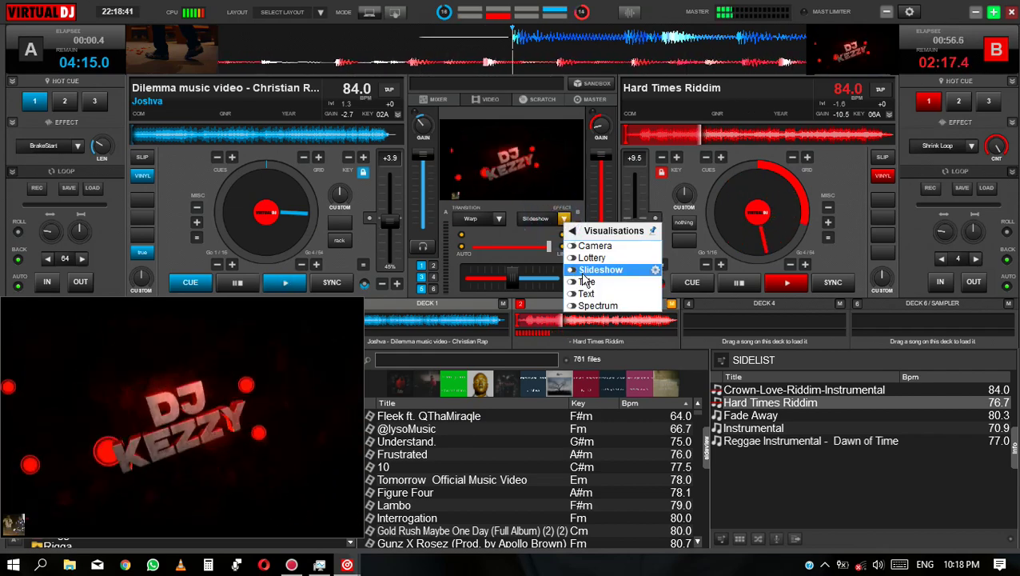
pyautogui.click(654, 271)
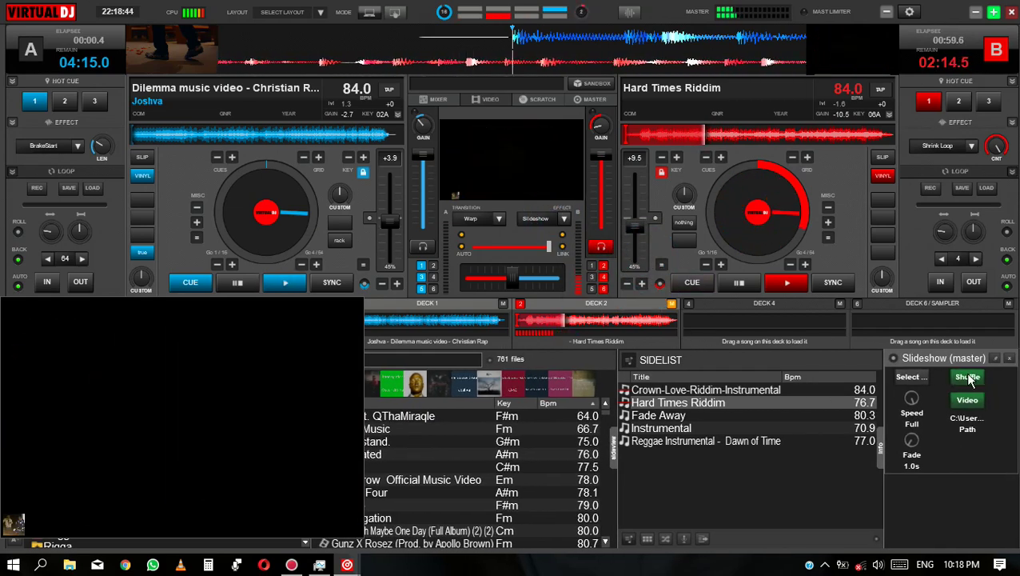
pyautogui.click(907, 376)
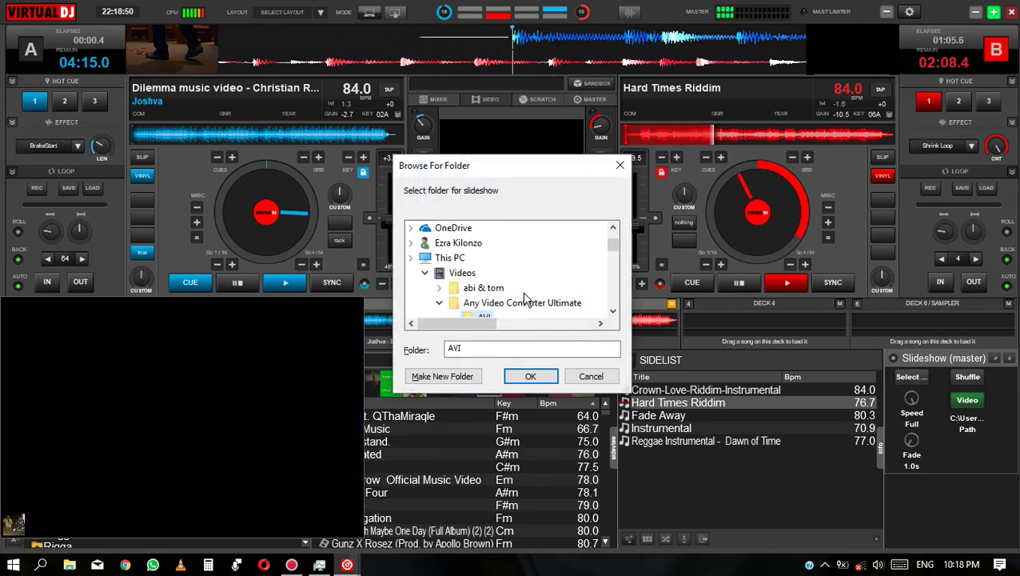
pyautogui.scroll(-1, 526, 297)
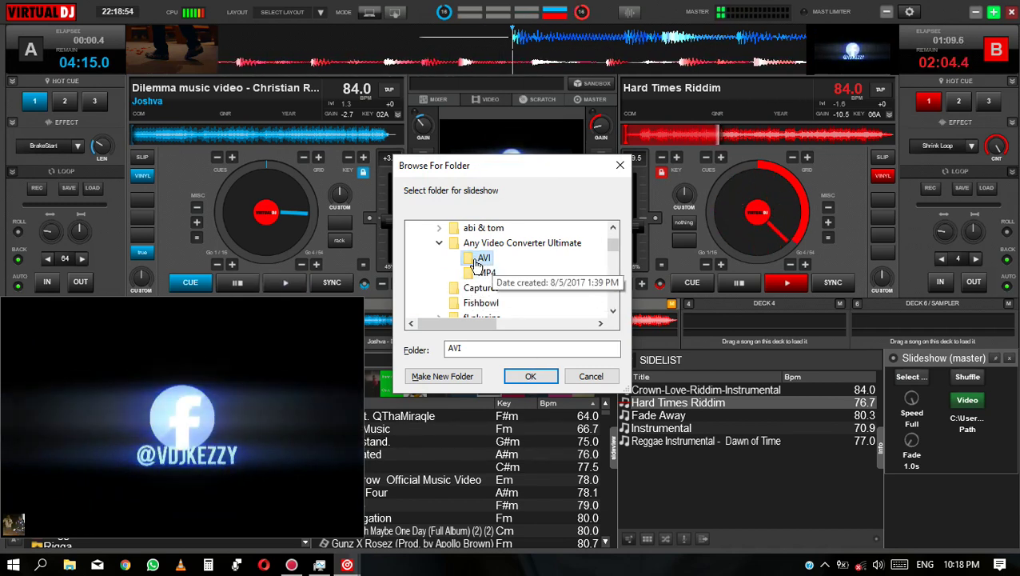
pyautogui.click(531, 376)
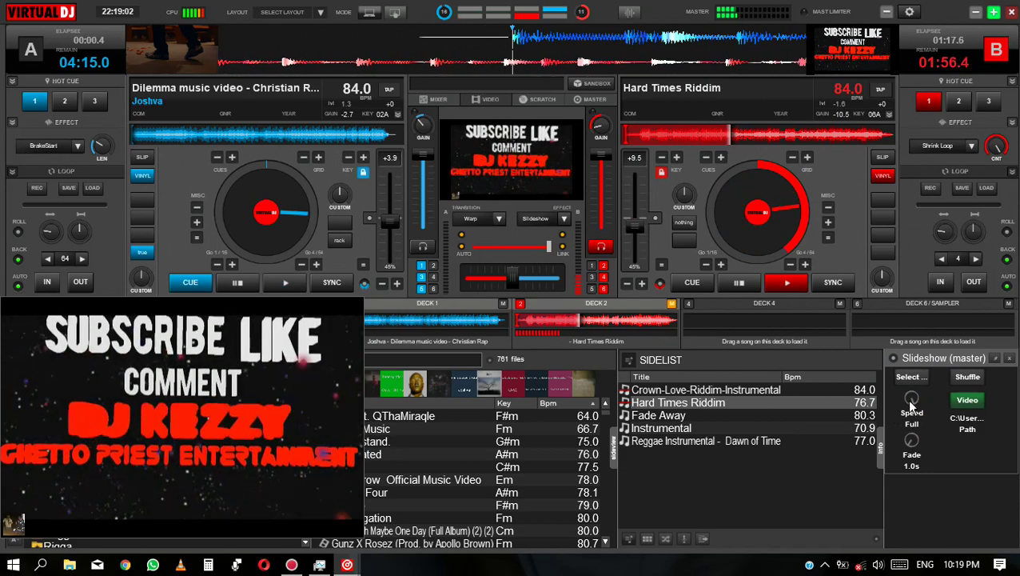
# Set the slideshow's fade to 0.0s and speed to 30s, and activate the Slideshow effect on the master video.
pyautogui.moveTo(908, 393); pyautogui.dragTo(901, 406)
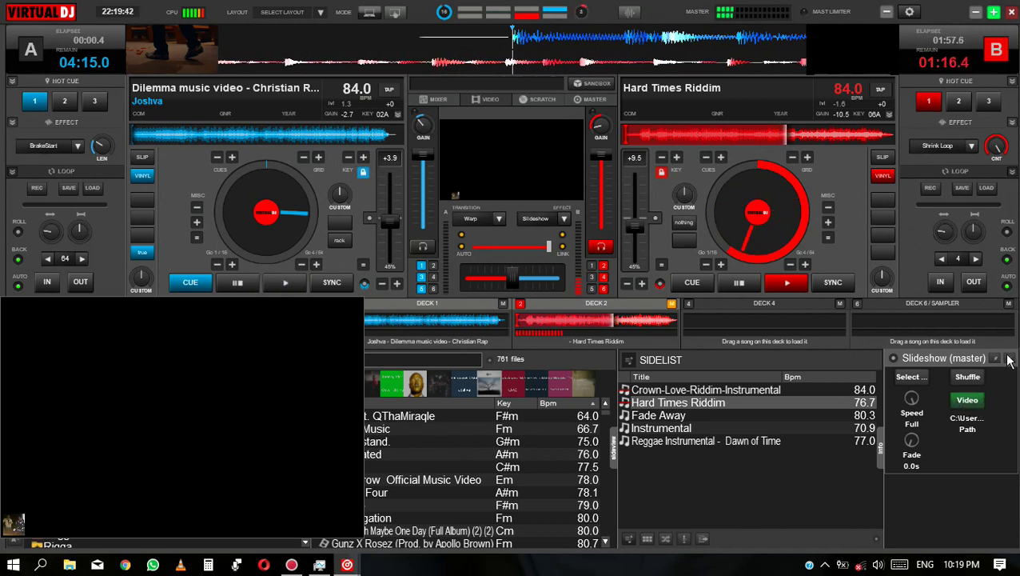
pyautogui.click(968, 378)
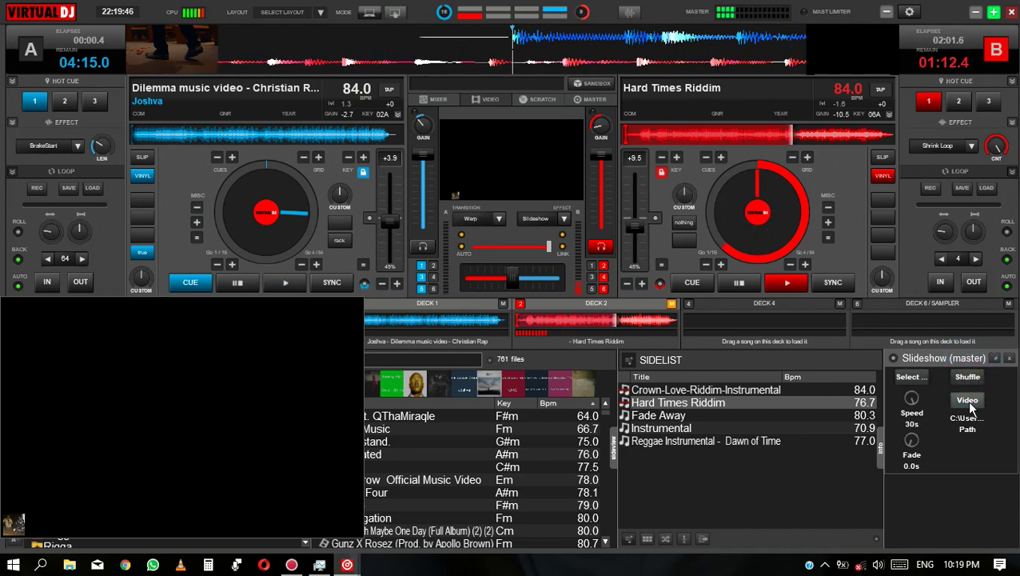
pyautogui.click(1008, 360)
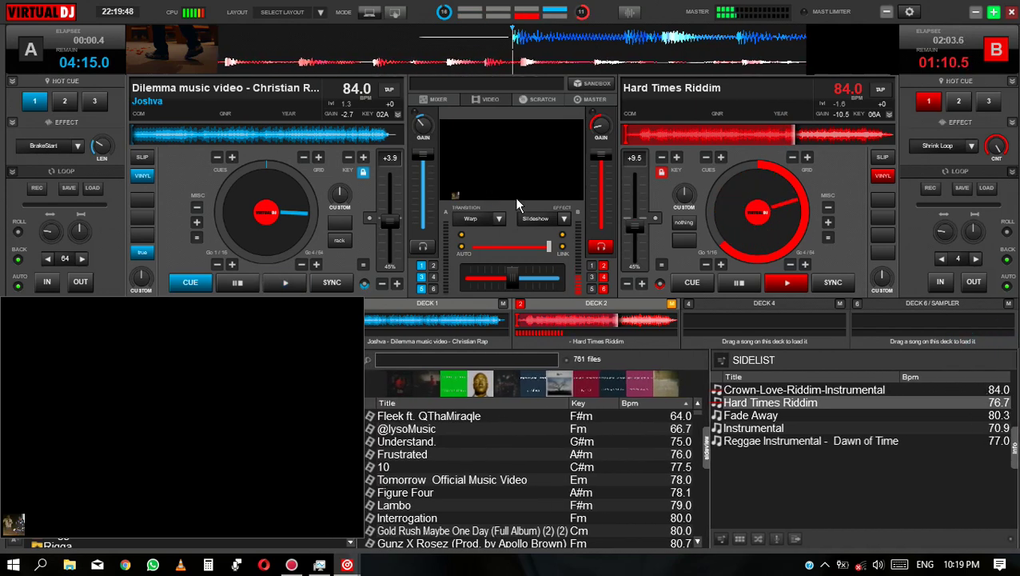
pyautogui.click(534, 218)
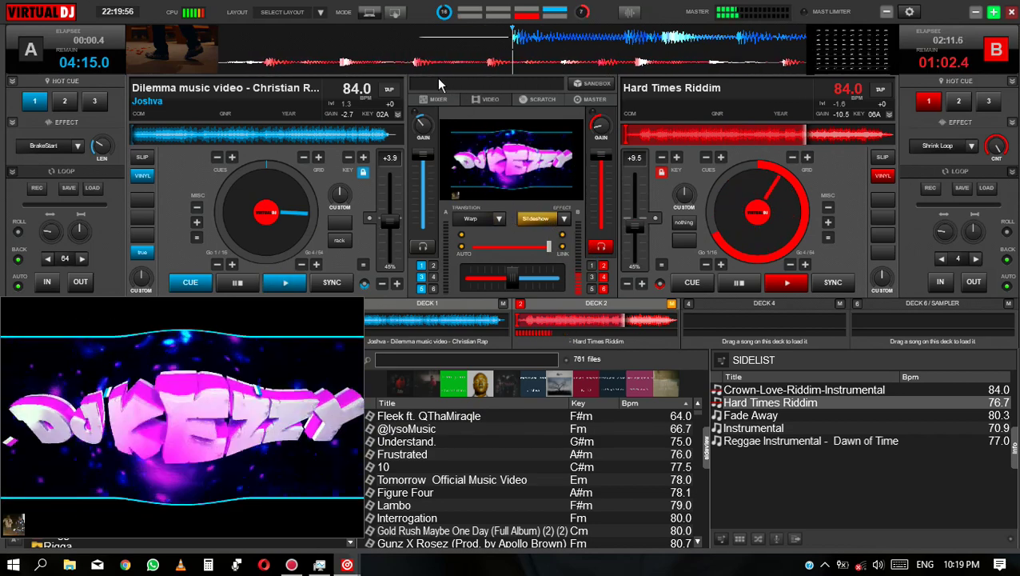
# Show the audio mixer controls and open the settings, arranging a narrower video output window beside the settings window's main options.
pyautogui.click(438, 98)
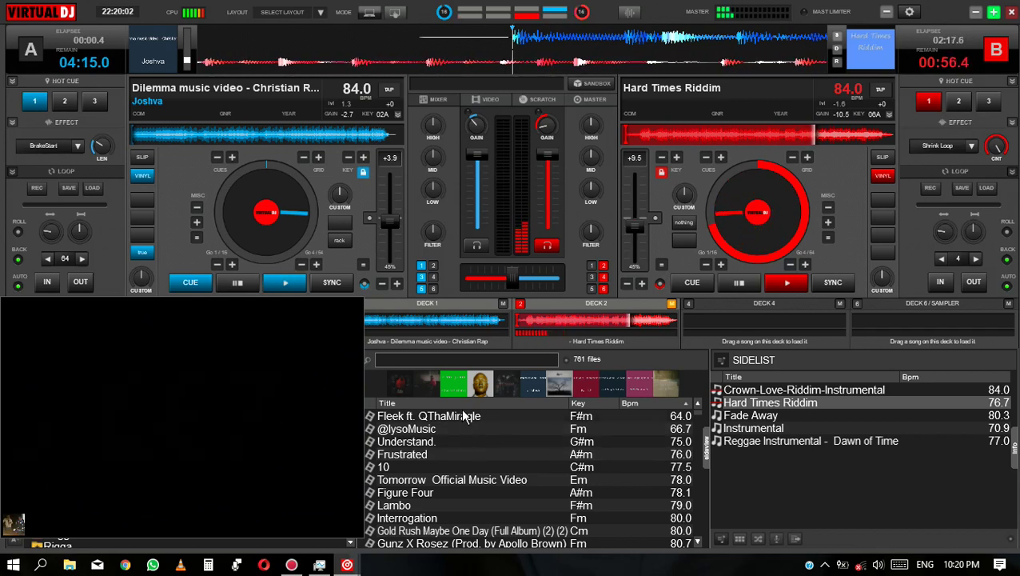
pyautogui.click(910, 13)
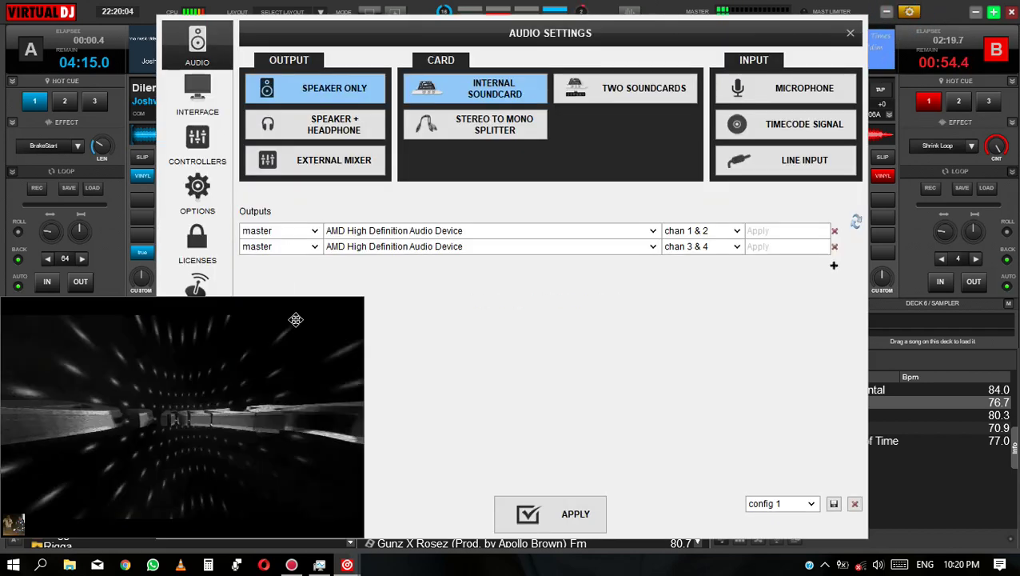
pyautogui.moveTo(292, 314); pyautogui.dragTo(1006, 330)
pyautogui.moveTo(658, 36); pyautogui.dragTo(546, 51)
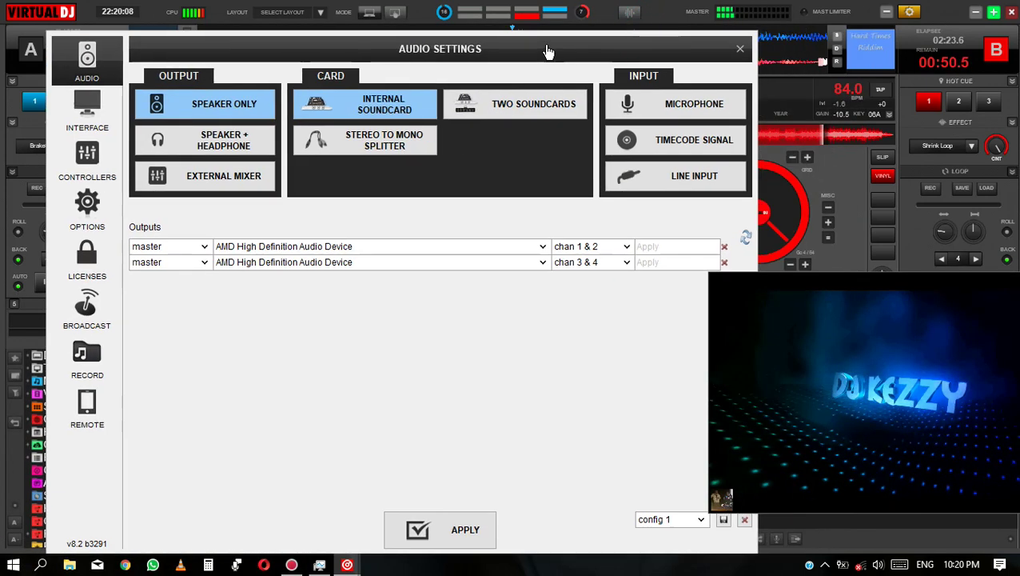
pyautogui.moveTo(901, 331); pyautogui.dragTo(814, 238)
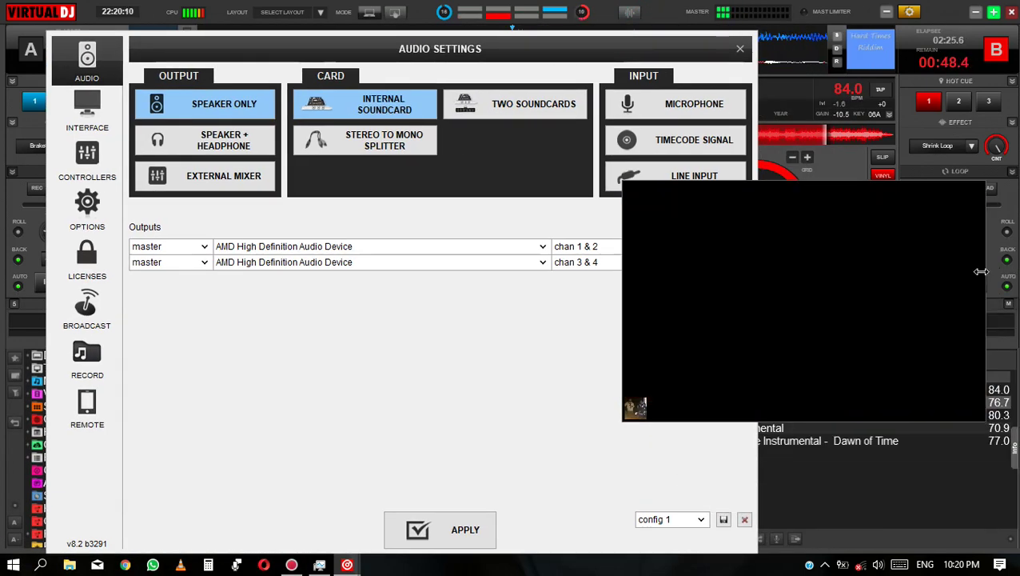
pyautogui.moveTo(977, 271); pyautogui.dragTo(889, 271)
pyautogui.moveTo(824, 272); pyautogui.dragTo(923, 268)
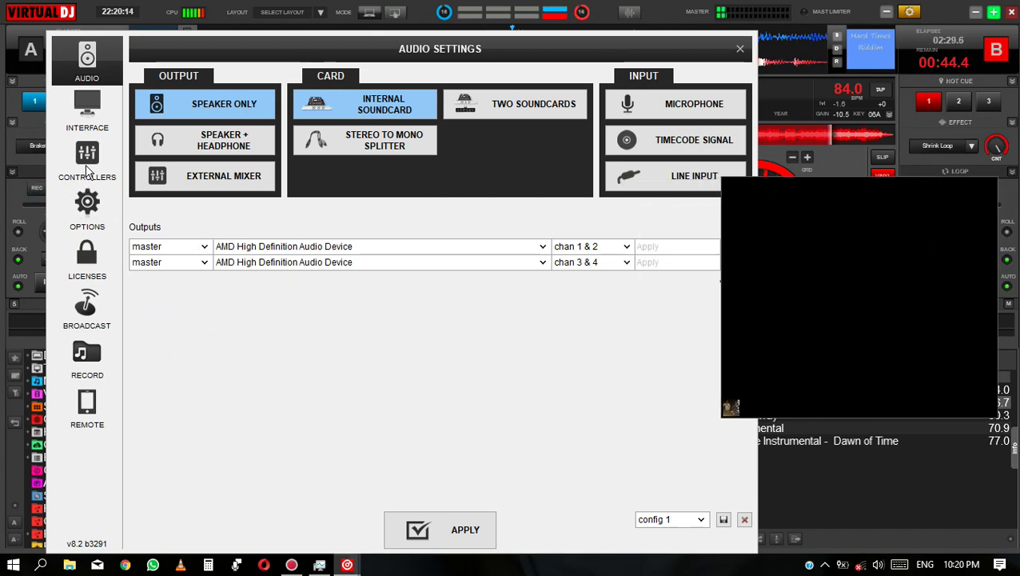
# Look up the action assigned to the comma key in the keyboard controller's Custom Mapping (1).
pyautogui.click(87, 204)
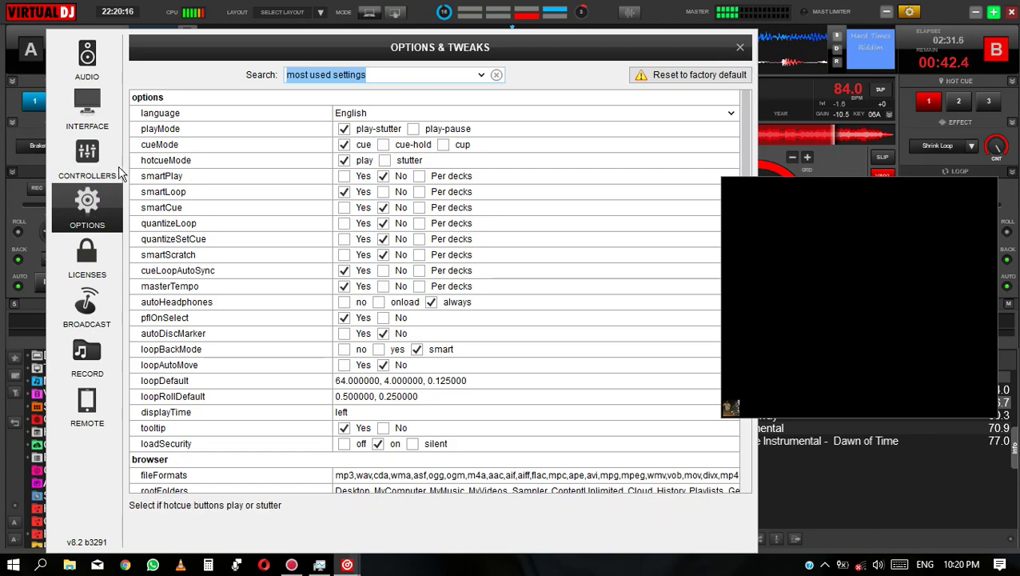
pyautogui.click(100, 170)
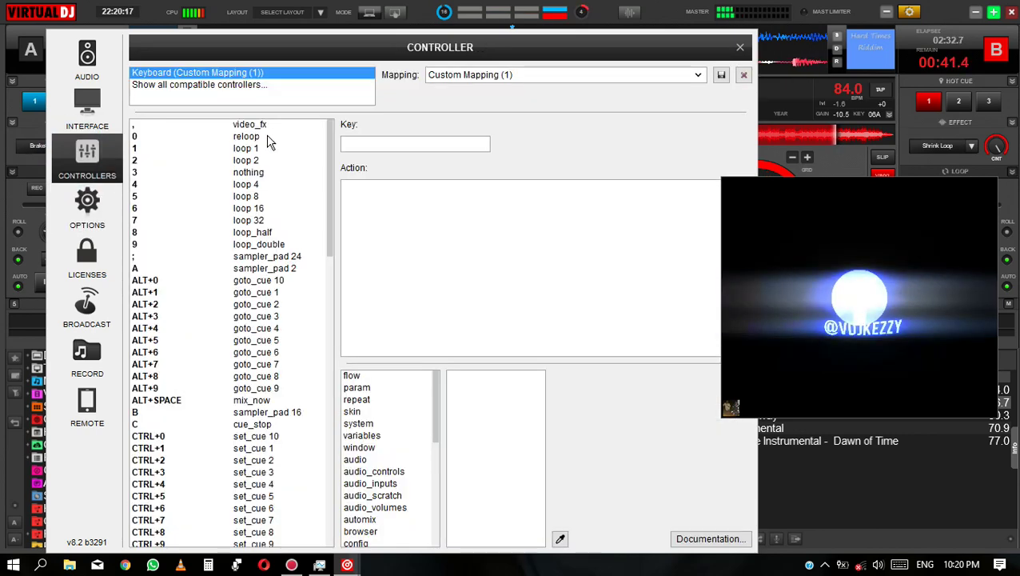
pyautogui.click(392, 142)
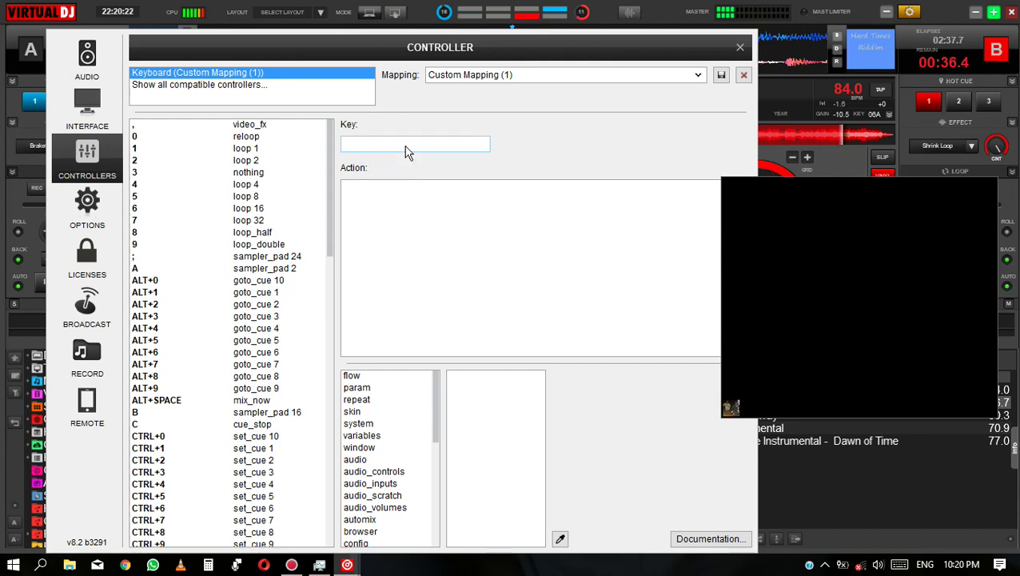
pyautogui.write(',')
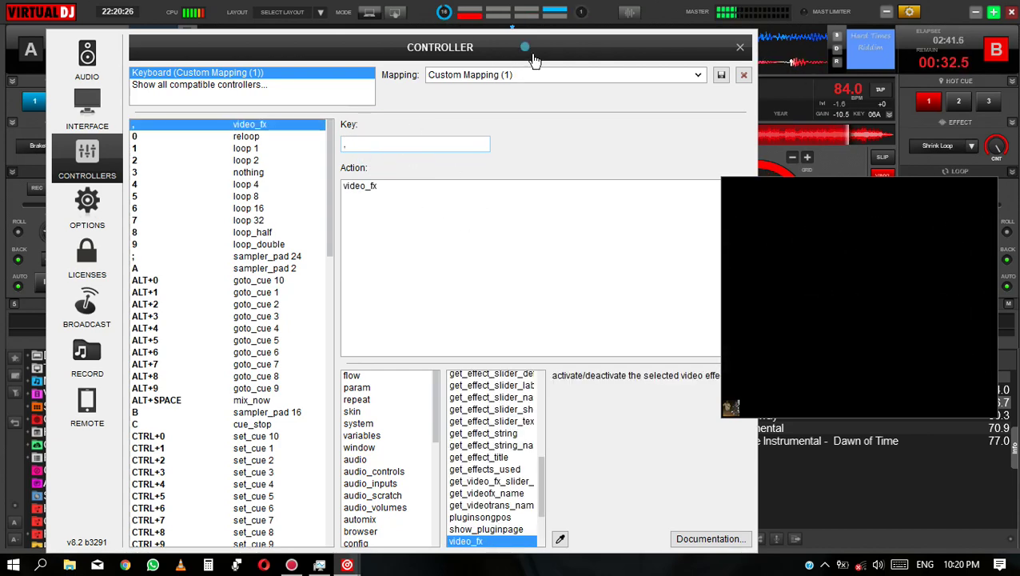
# Move the controller settings window aside and bring up the video mixing controls so the Slideshow effect control is uncovered.
pyautogui.moveTo(534, 60); pyautogui.dragTo(236, 115)
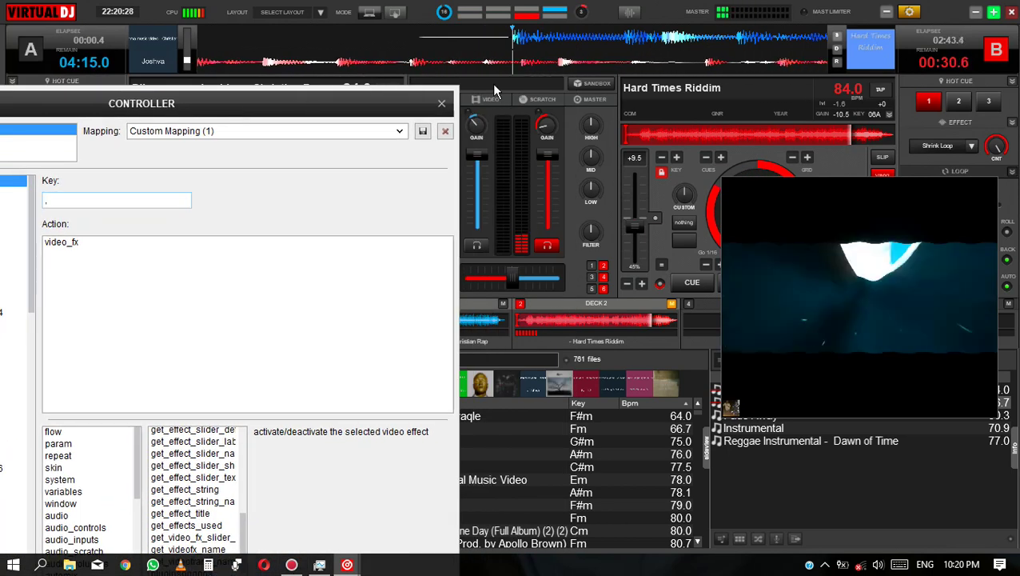
pyautogui.moveTo(401, 103); pyautogui.dragTo(460, 71)
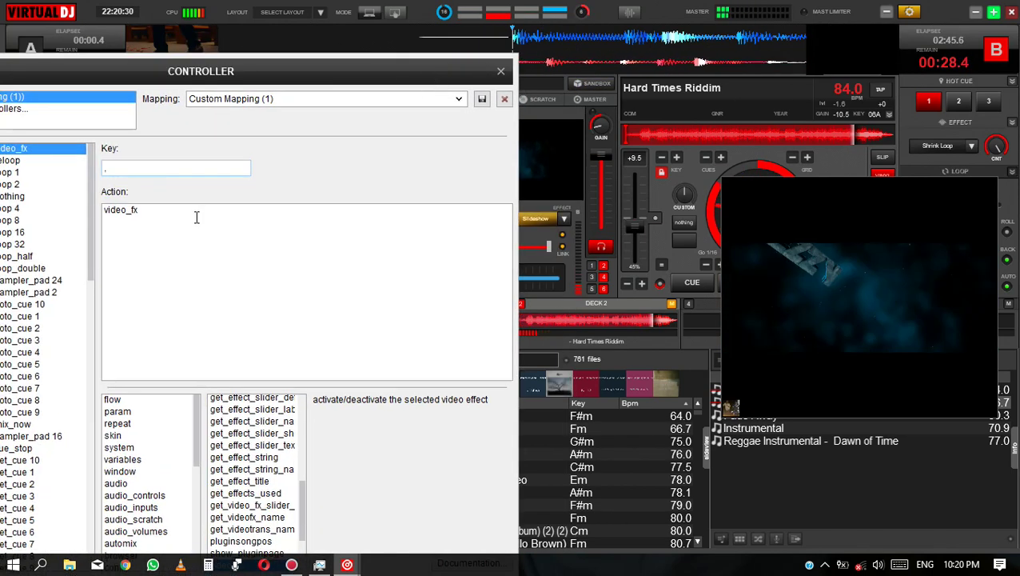
# Assign the comma key's action by sampling the Slideshow effect control with the action picker, and save the changed mapping on closing the settings.
pyautogui.moveTo(387, 72); pyautogui.dragTo(367, 35)
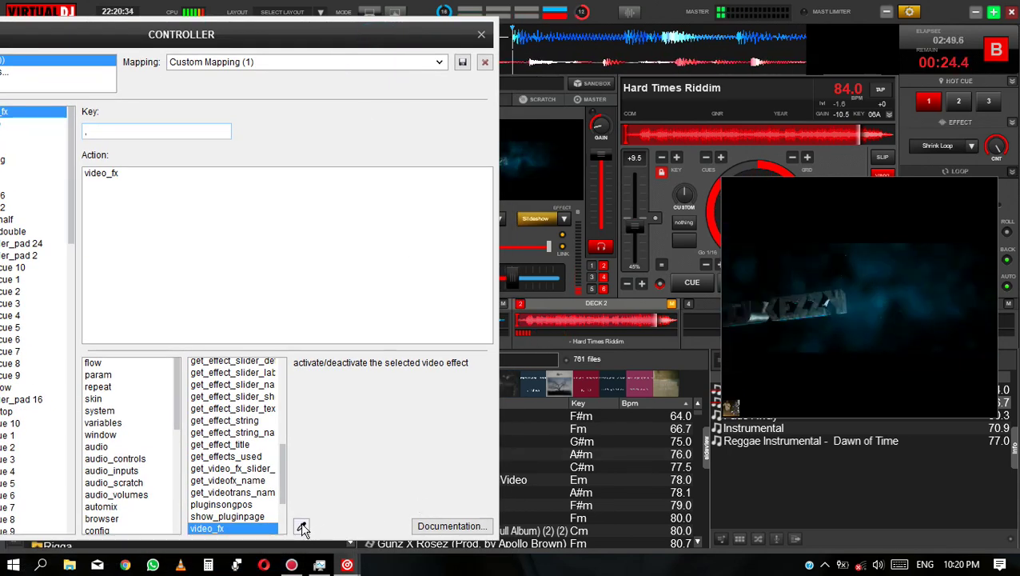
pyautogui.moveTo(286, 494); pyautogui.dragTo(286, 512)
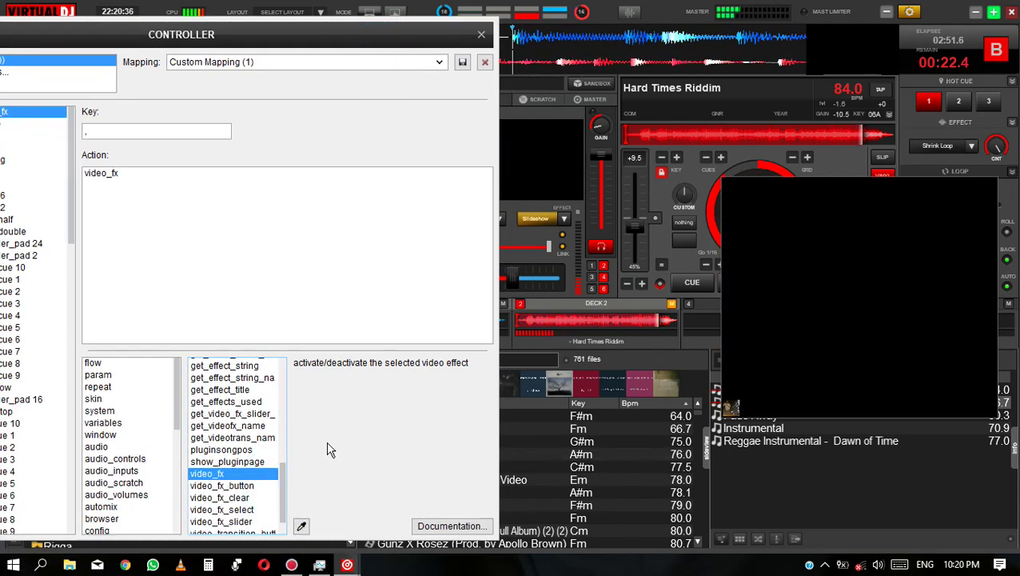
pyautogui.click(302, 525)
pyautogui.click(536, 219)
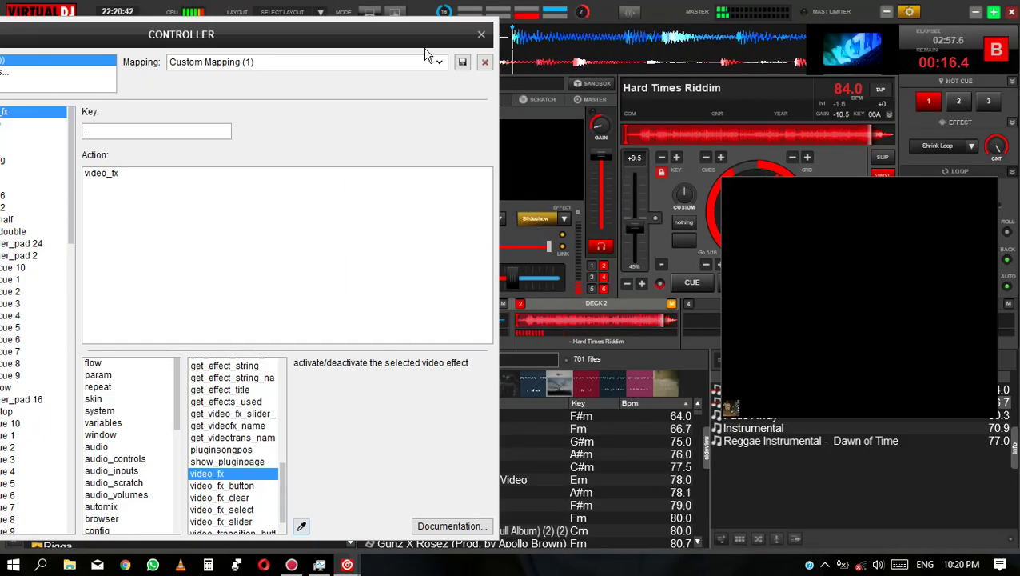
pyautogui.click(483, 36)
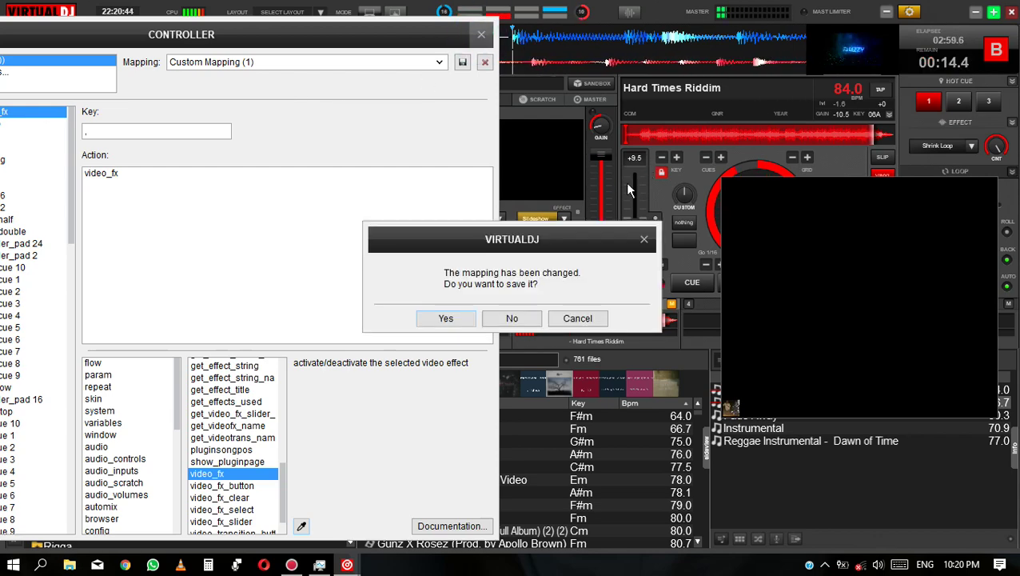
pyautogui.click(448, 320)
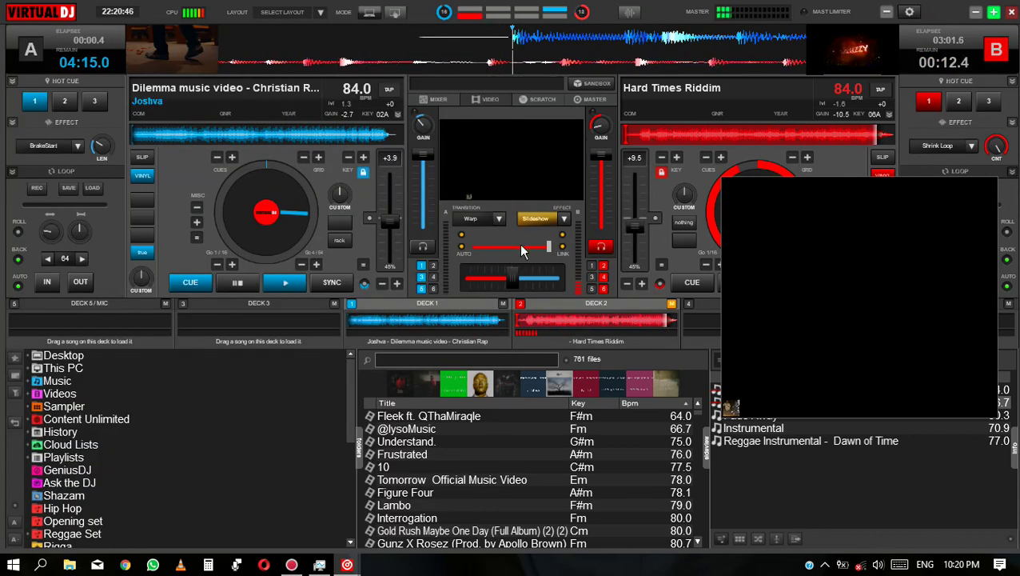
# Shift the video output window away from the mixer and load the video track "Understand." onto deck 1 for playback.
pyautogui.press('space')
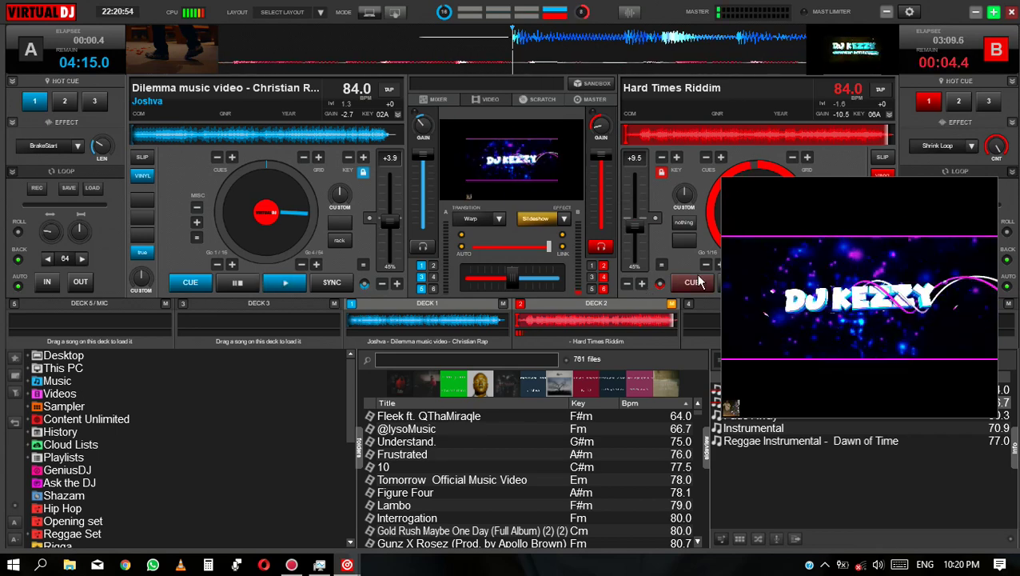
pyautogui.moveTo(757, 263); pyautogui.dragTo(787, 267)
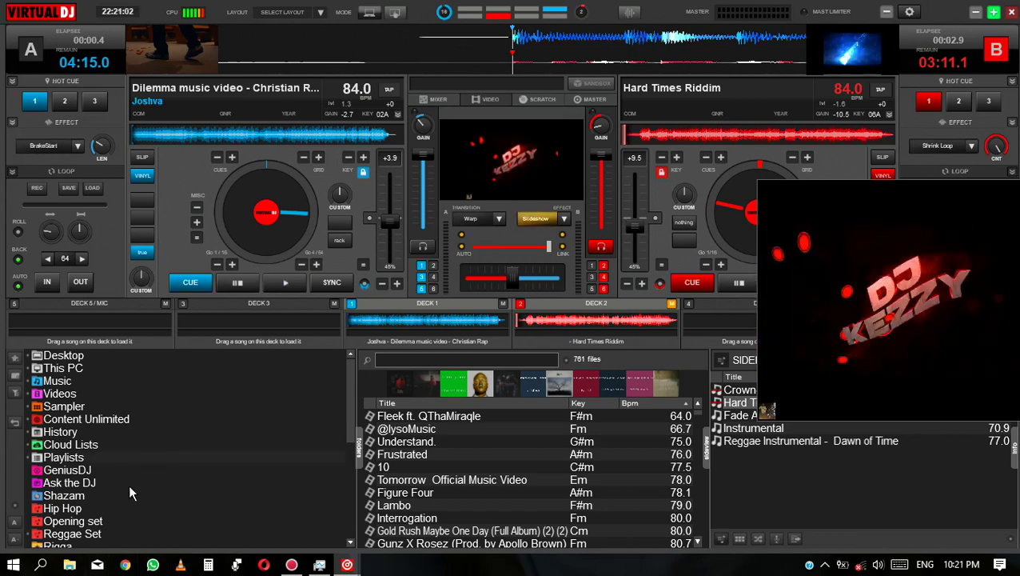
pyautogui.moveTo(466, 438); pyautogui.dragTo(284, 207)
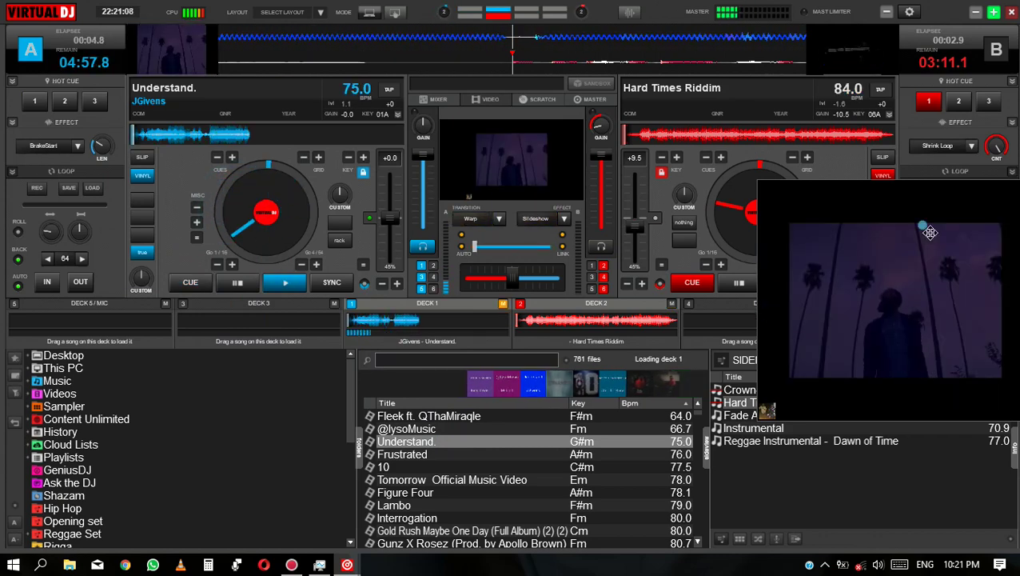
# Move the video output window over the folder list and enlarge it so both decks and the mixer stay uncovered.
pyautogui.moveTo(930, 232); pyautogui.dragTo(651, 198)
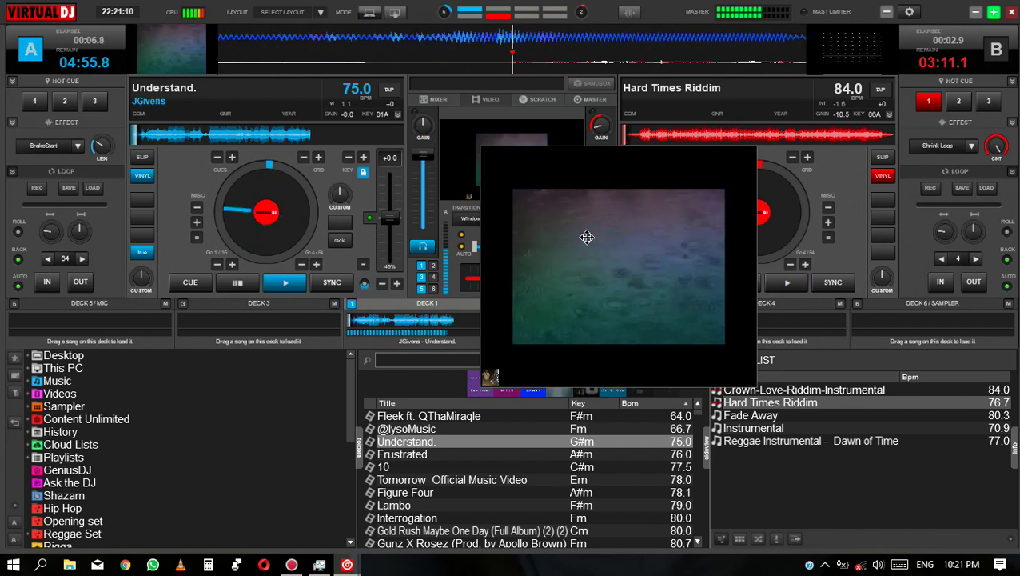
pyautogui.moveTo(587, 236); pyautogui.dragTo(240, 350)
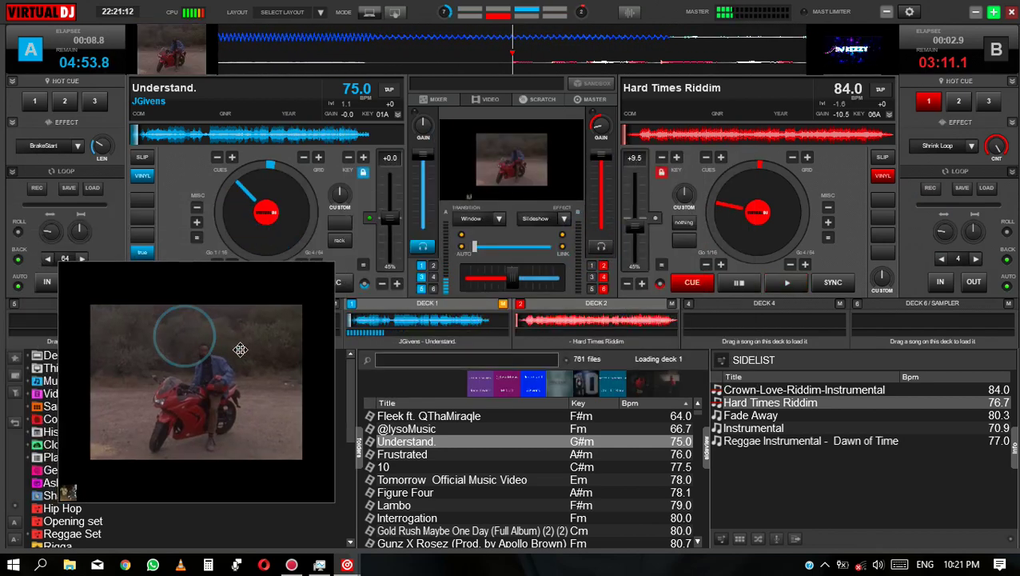
pyautogui.moveTo(328, 348); pyautogui.dragTo(430, 355)
pyautogui.moveTo(307, 378); pyautogui.dragTo(241, 391)
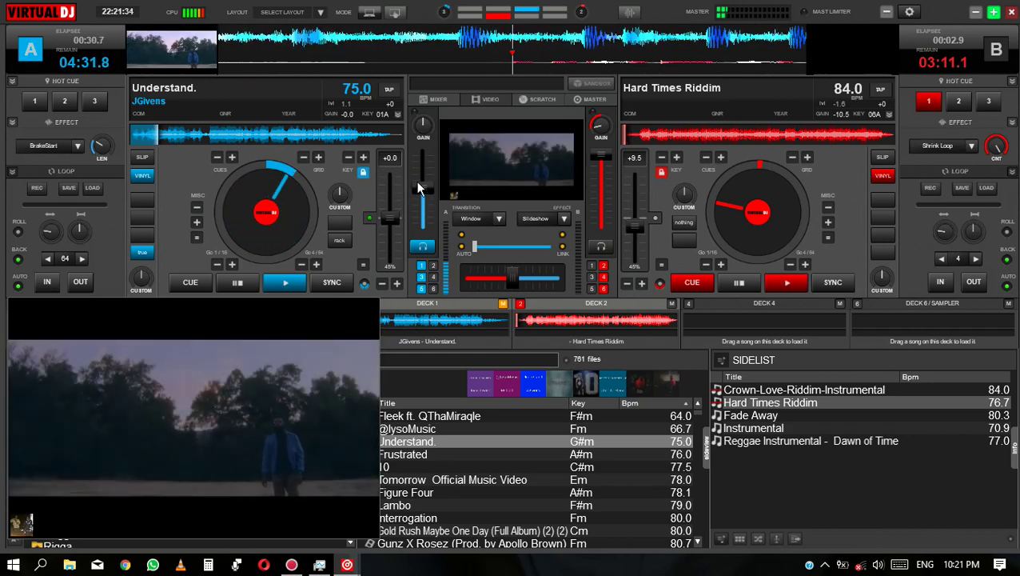
# Raise deck 1's volume fader to match the level of deck 2's fader.
pyautogui.moveTo(417, 182); pyautogui.dragTo(419, 179)
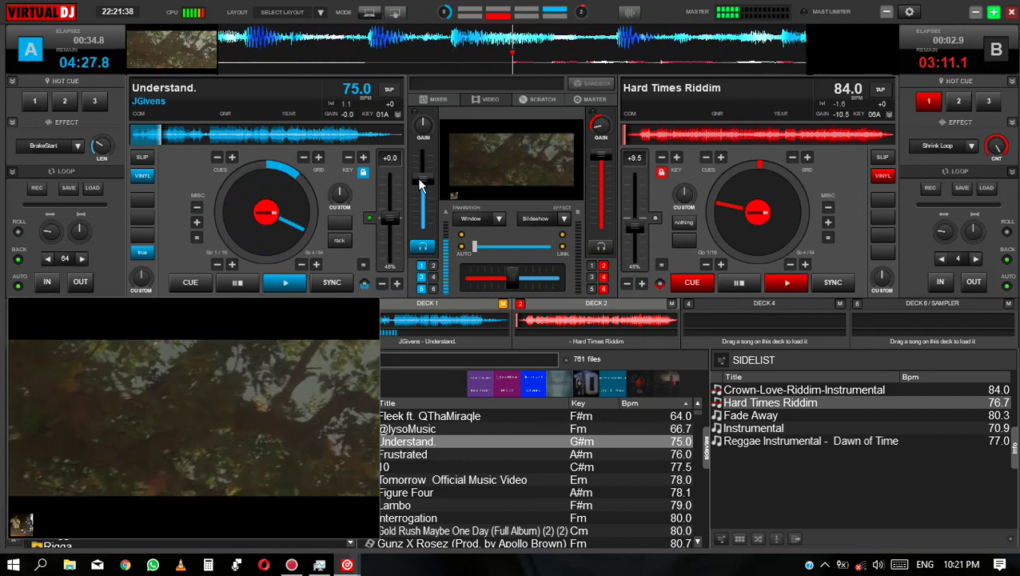
pyautogui.moveTo(420, 182); pyautogui.dragTo(423, 160)
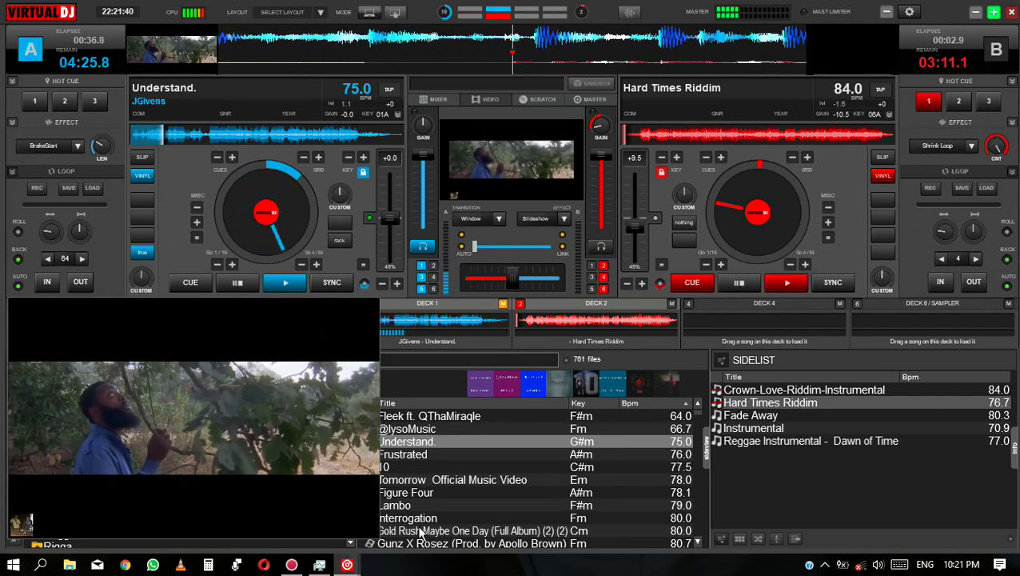
pyautogui.click(345, 564)
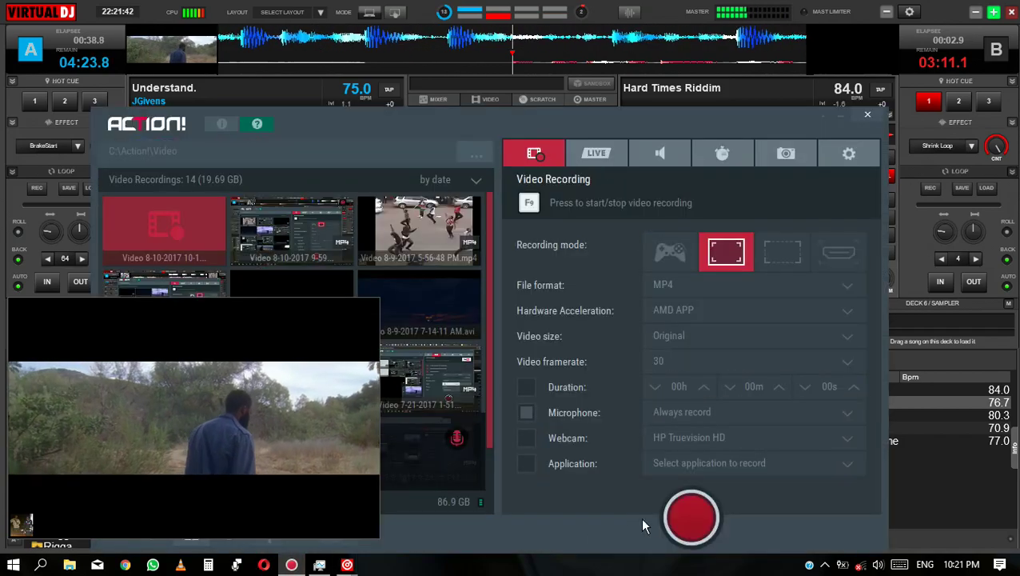